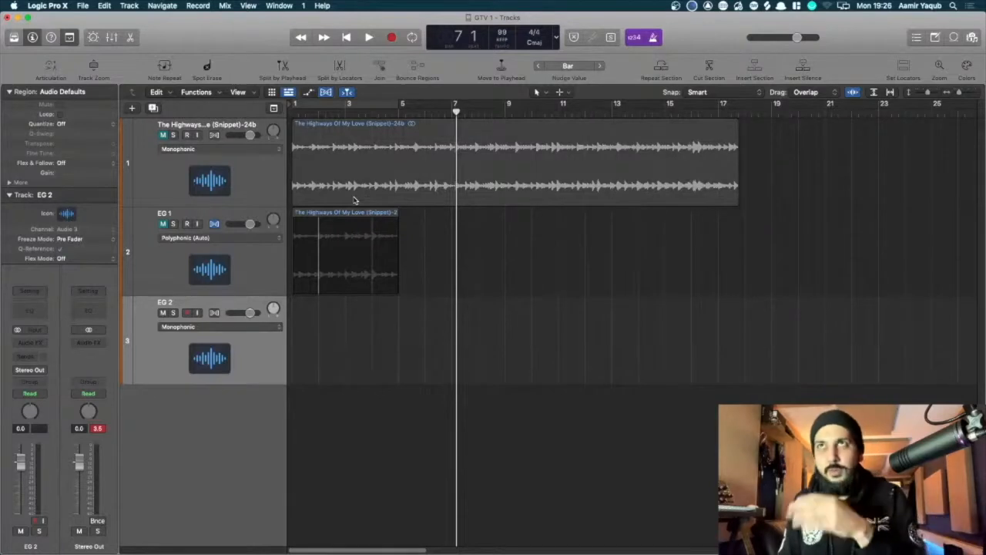
Copy the snippet region from the first track onto the EG 2 track at bar 1 and set the project tempo to 110.
{"action": "left_click", "coordinate": [354, 200]}
{"action": "left_click_drag", "start_coordinate": [353, 228], "coordinate": [336, 339]}
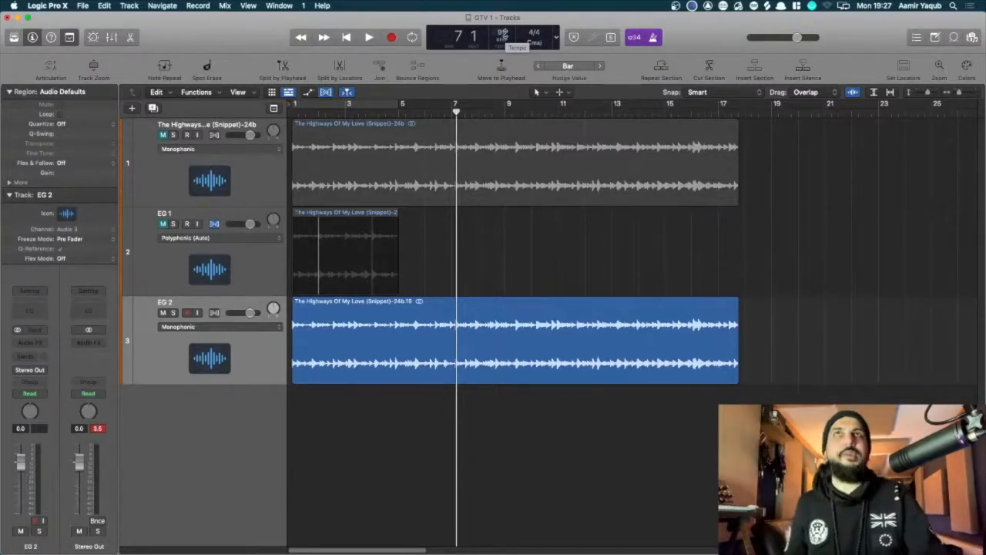
{"action": "left_click_drag", "start_coordinate": [503, 34], "coordinate": [503, 22]}
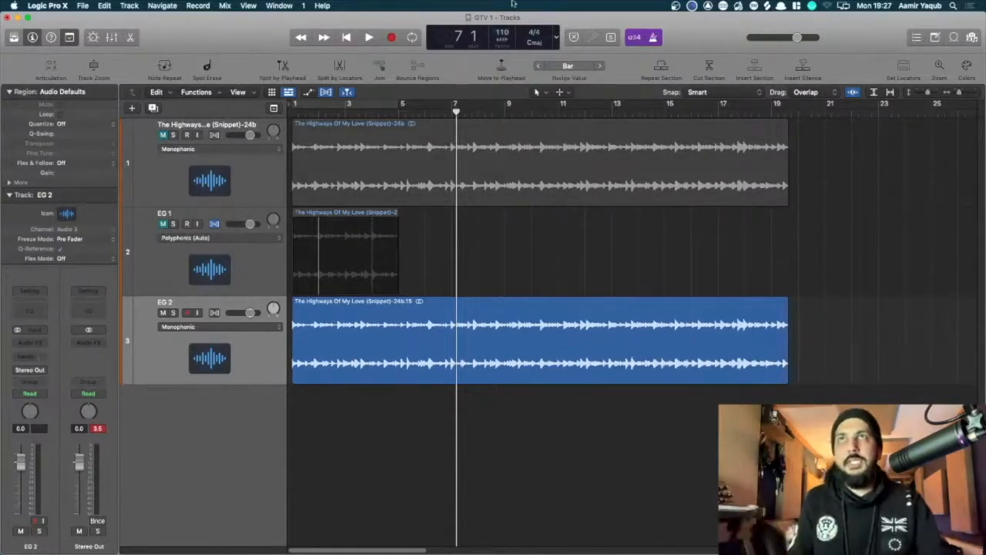
{"action": "key", "text": "super+Right"}
{"action": "scroll", "coordinate": [548, 247], "scroll_direction": "left", "scroll_amount": 10}
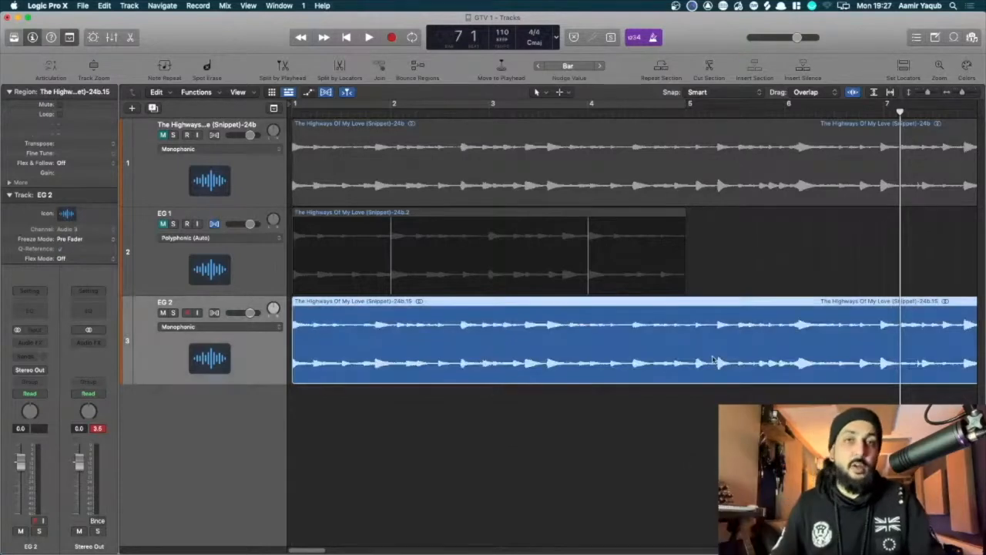
{"action": "key", "text": "super+Left"}
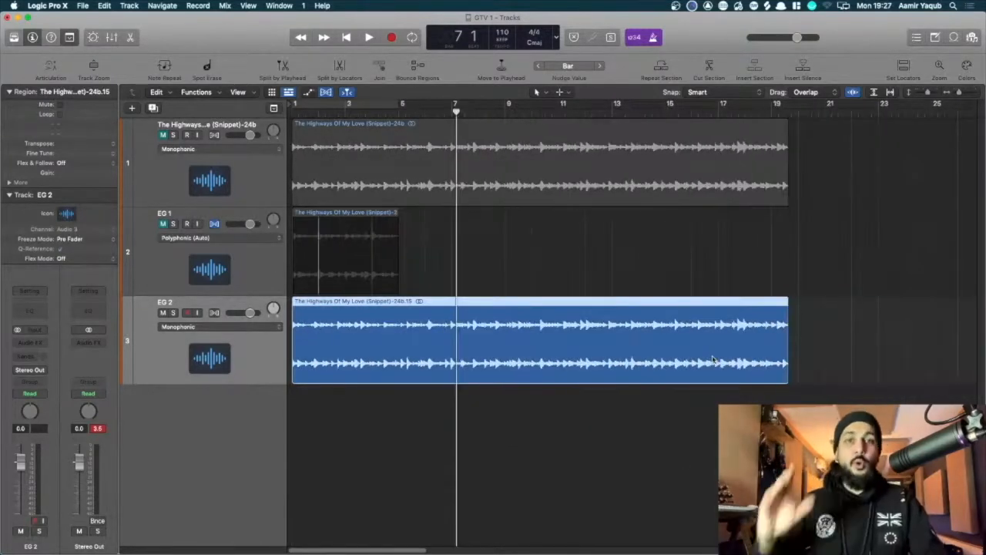
{"action": "left_click", "coordinate": [566, 479]}
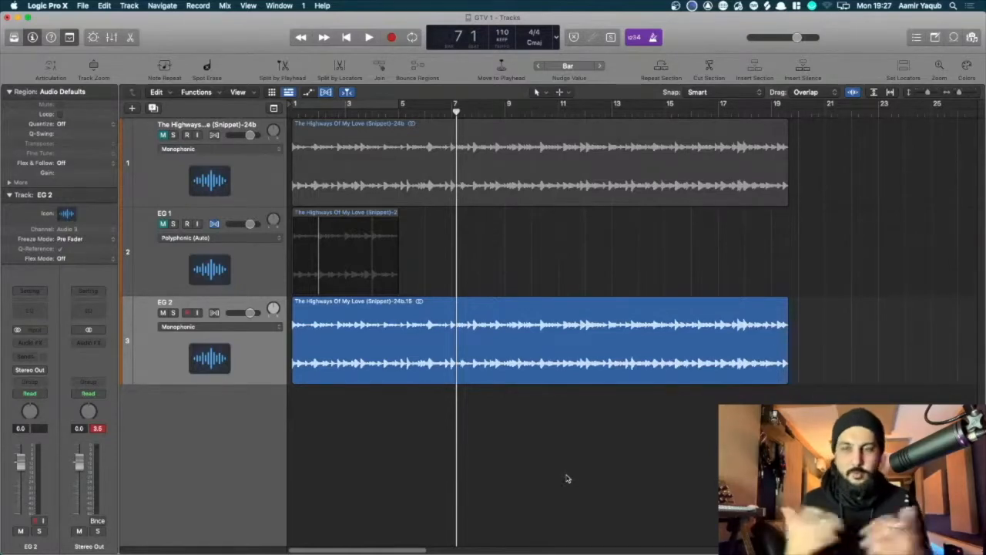
{"action": "left_click", "coordinate": [547, 349]}
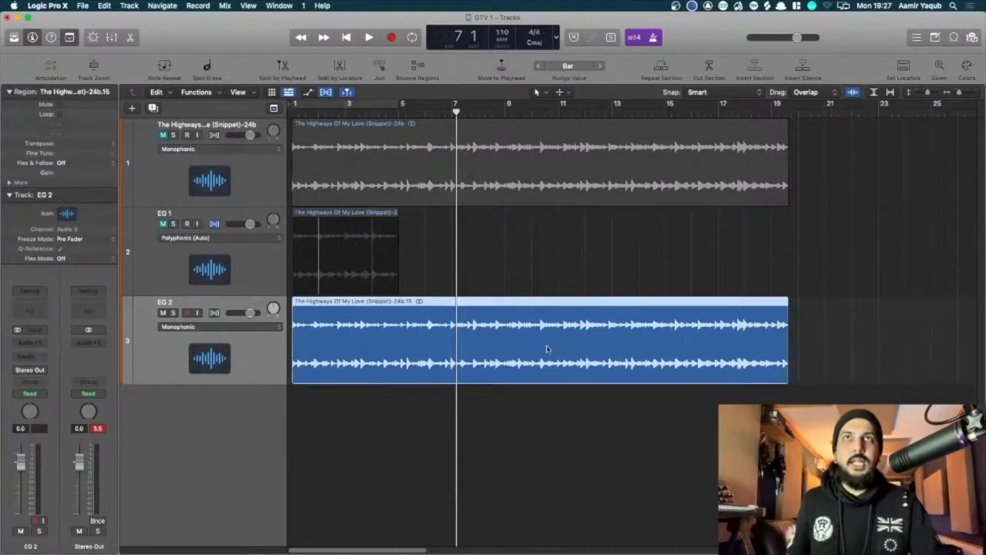
{"action": "right_click", "coordinate": [547, 349]}
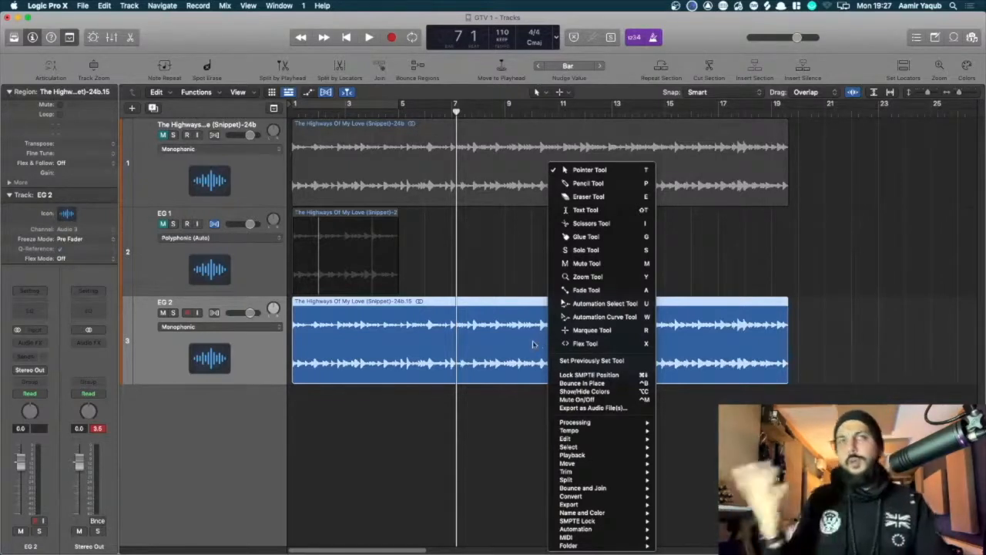
{"action": "left_click", "coordinate": [518, 389]}
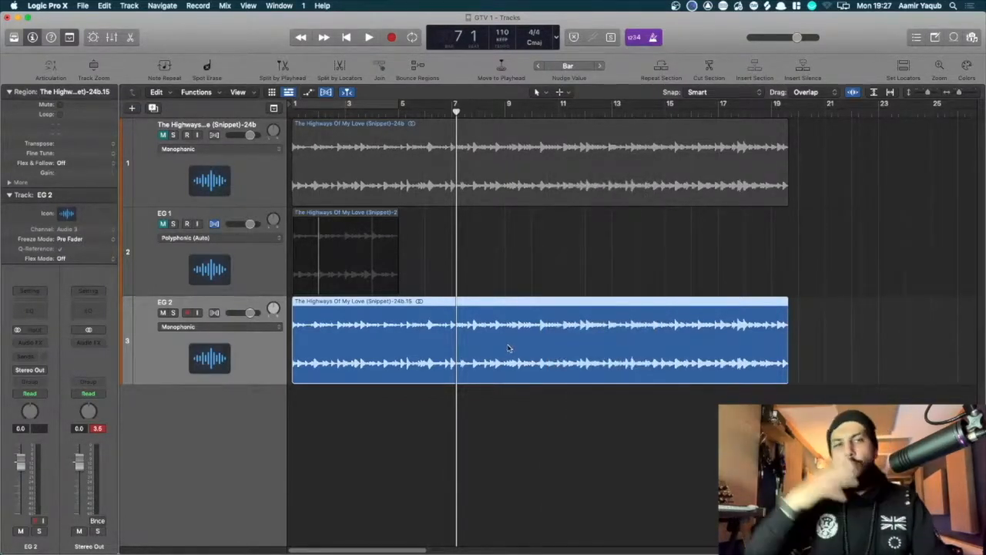
{"action": "right_click", "coordinate": [507, 348]}
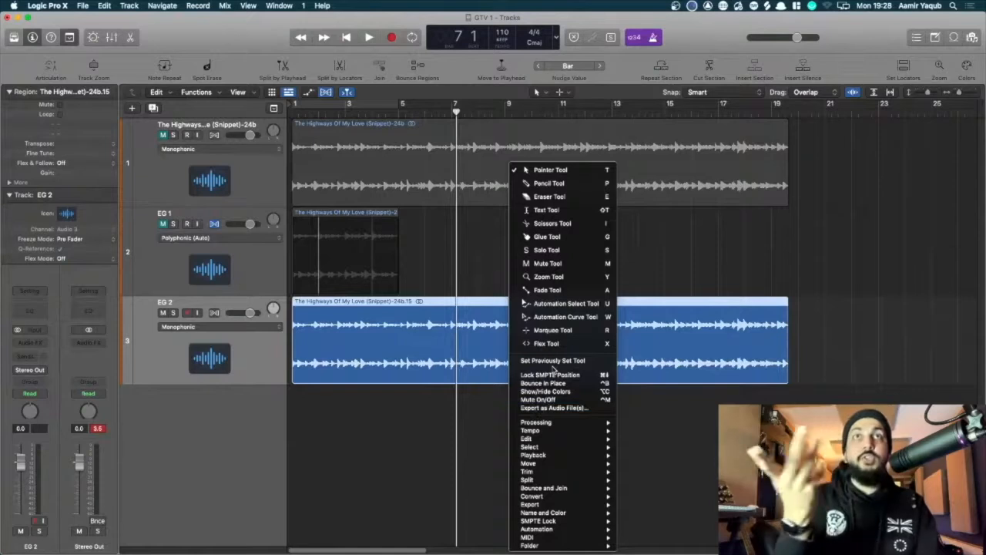
{"action": "mouse_move", "coordinate": [556, 436]}
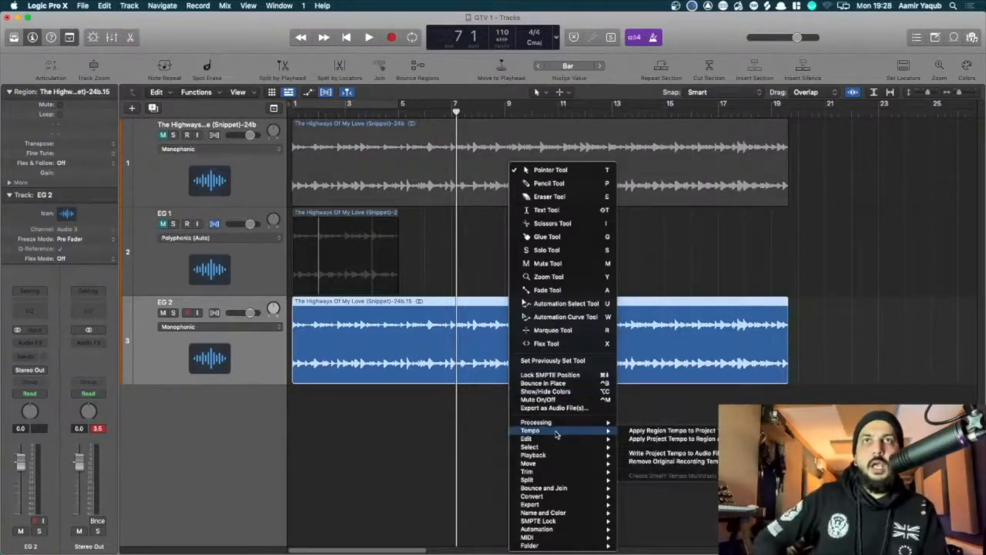
{"action": "mouse_move", "coordinate": [569, 500]}
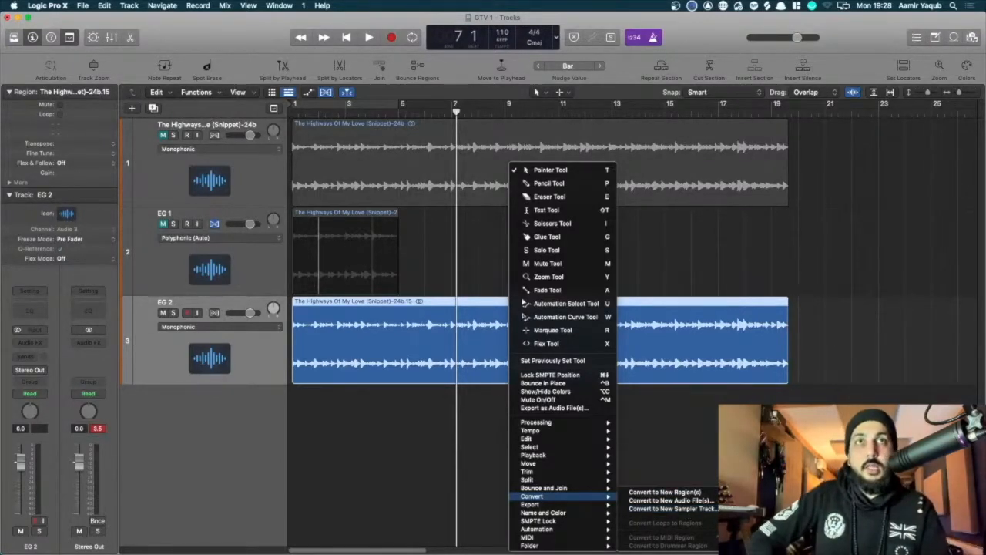
{"action": "key", "text": "Escape"}
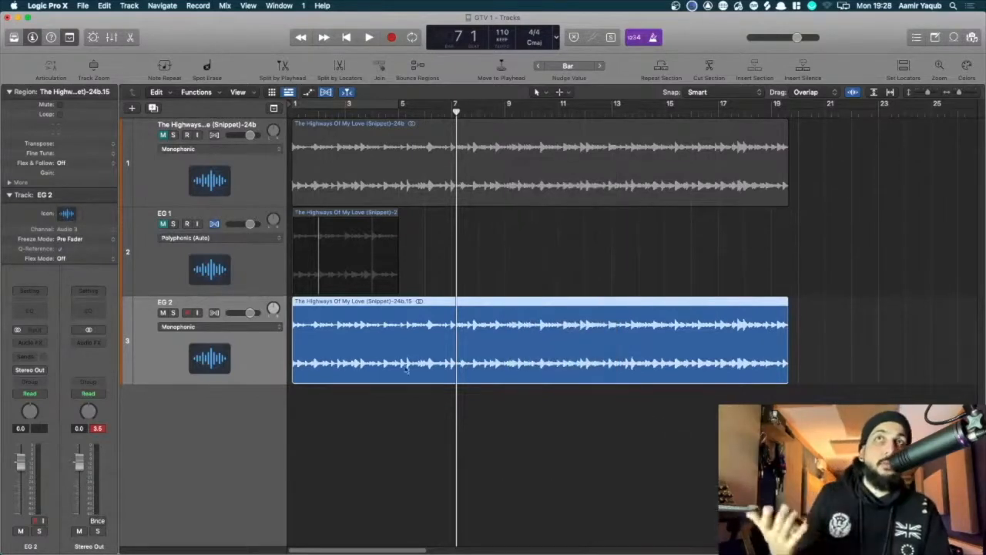
Create a new Quick Sampler (Optimized) track from the snippet region on the EG 2 track.
{"action": "left_click_drag", "start_coordinate": [357, 342], "coordinate": [361, 414]}
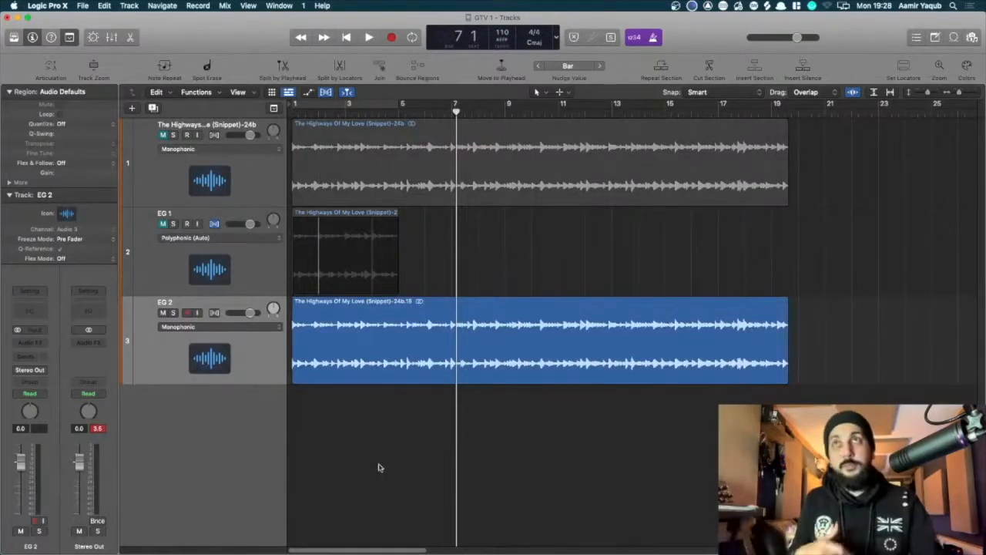
{"action": "left_click", "coordinate": [393, 352]}
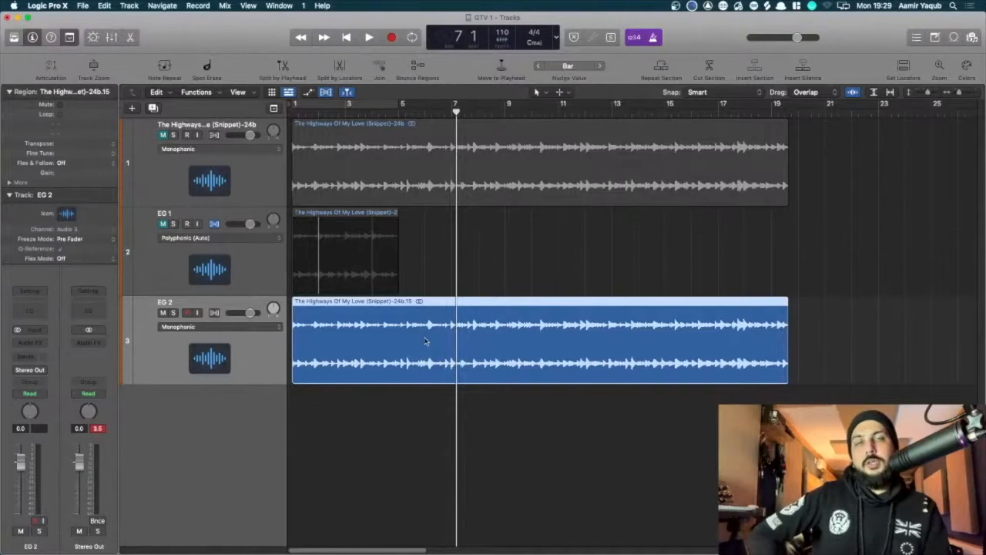
{"action": "left_click_drag", "start_coordinate": [424, 339], "coordinate": [424, 340]}
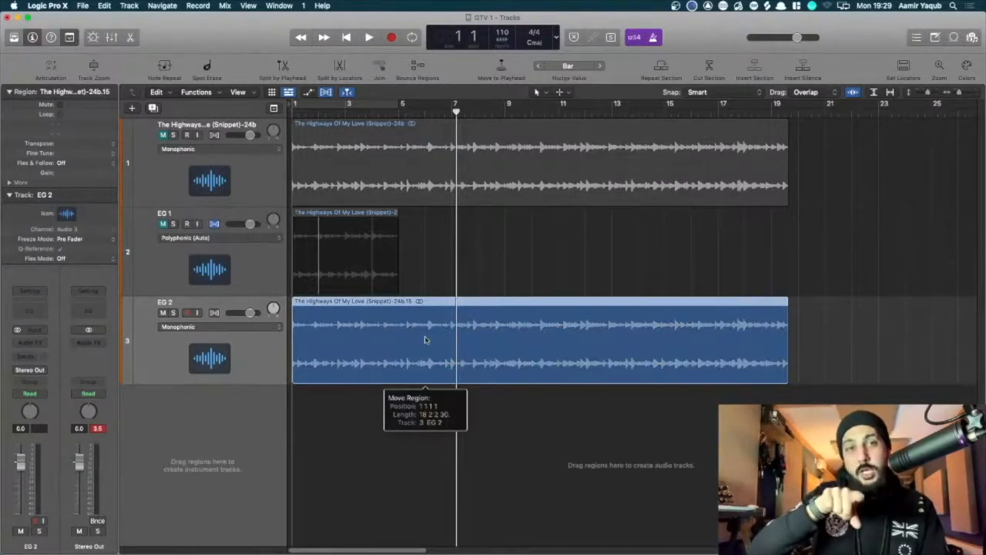
{"action": "left_click_drag", "start_coordinate": [425, 340], "coordinate": [223, 414]}
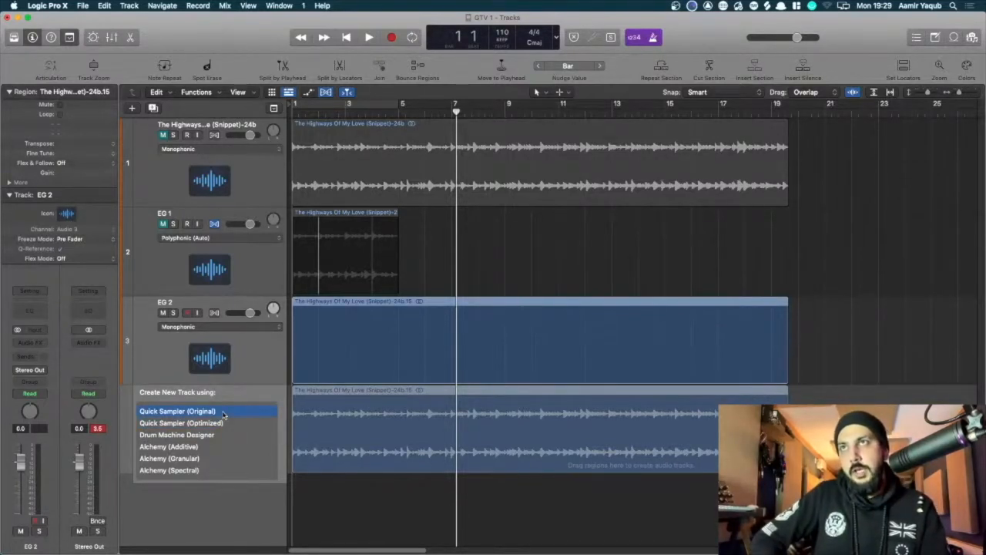
{"action": "left_click_drag", "start_coordinate": [222, 414], "coordinate": [224, 421]}
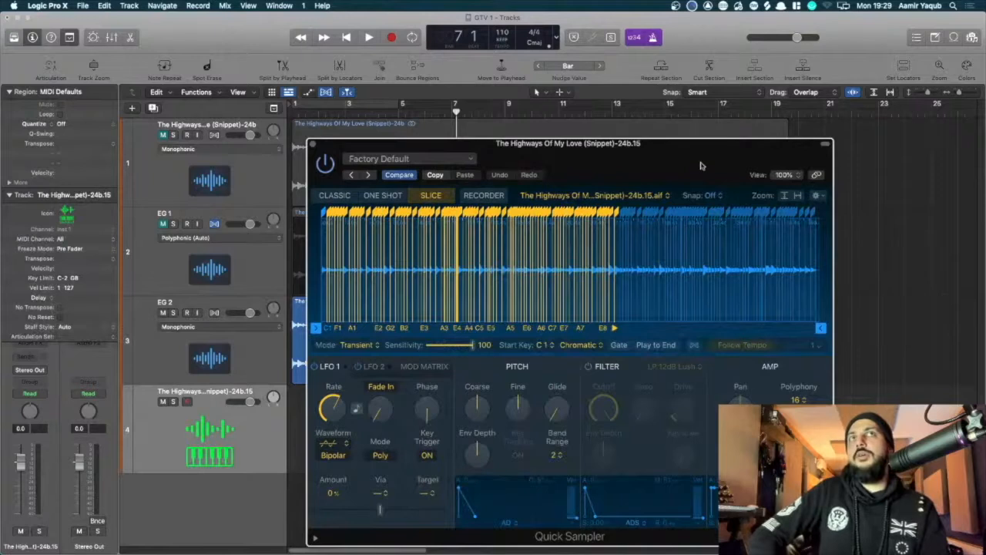
Reposition the Quick Sampler window and enlarge its view to 128%.
{"action": "left_click_drag", "start_coordinate": [693, 144], "coordinate": [578, 96]}
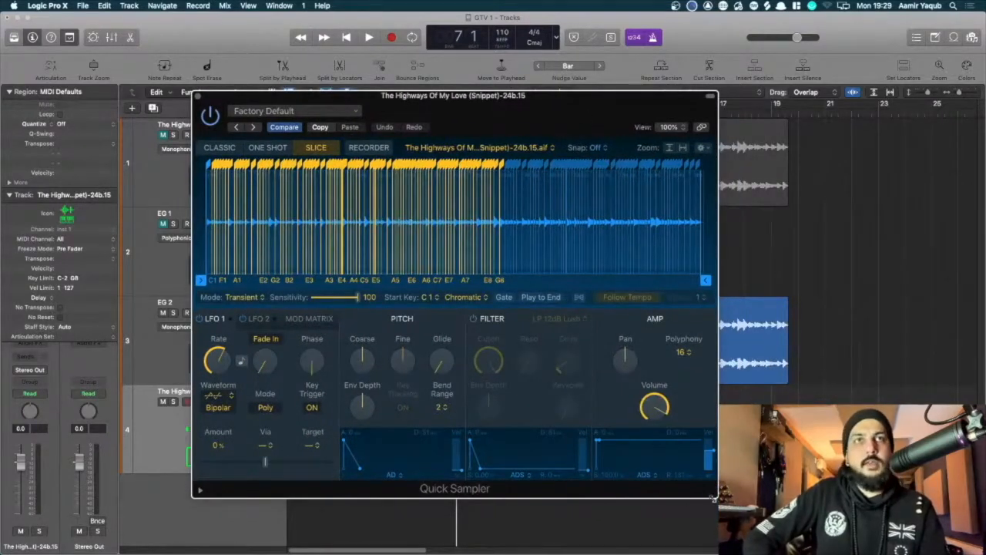
{"action": "left_click_drag", "start_coordinate": [715, 495], "coordinate": [863, 551]}
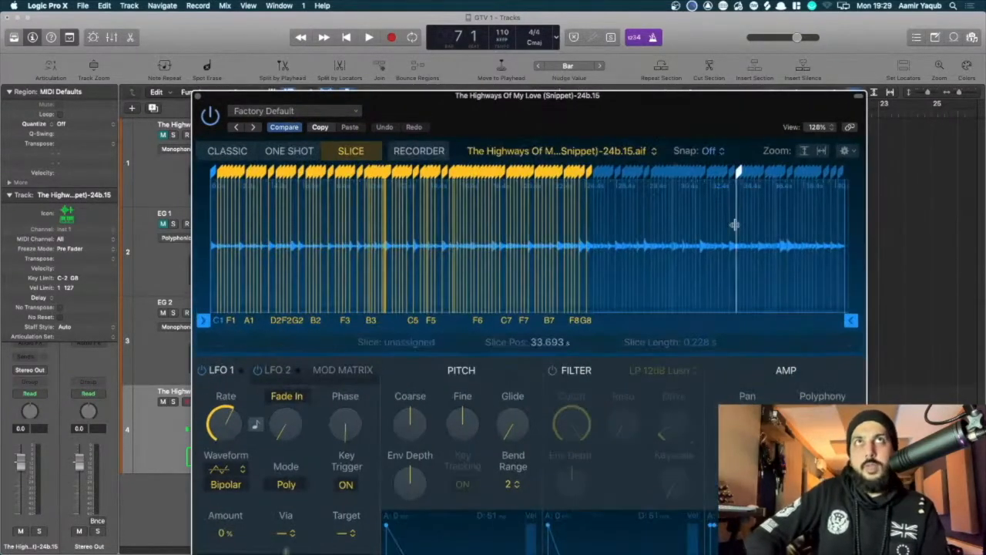
{"action": "left_click_drag", "start_coordinate": [701, 114], "coordinate": [669, 103]}
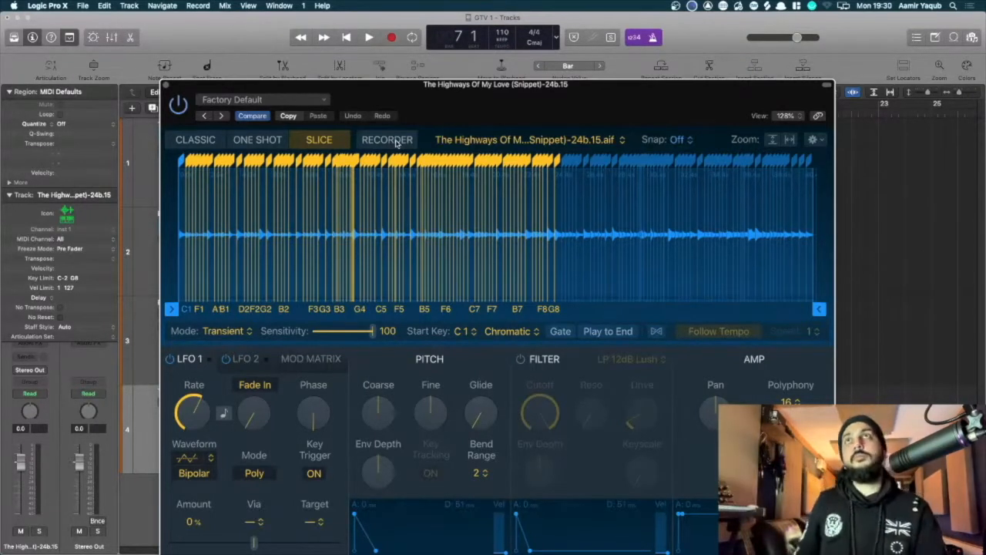
Compare Quick Sampler's One Shot and Classic modes, and return to Slice mode.
{"action": "left_click", "coordinate": [261, 140]}
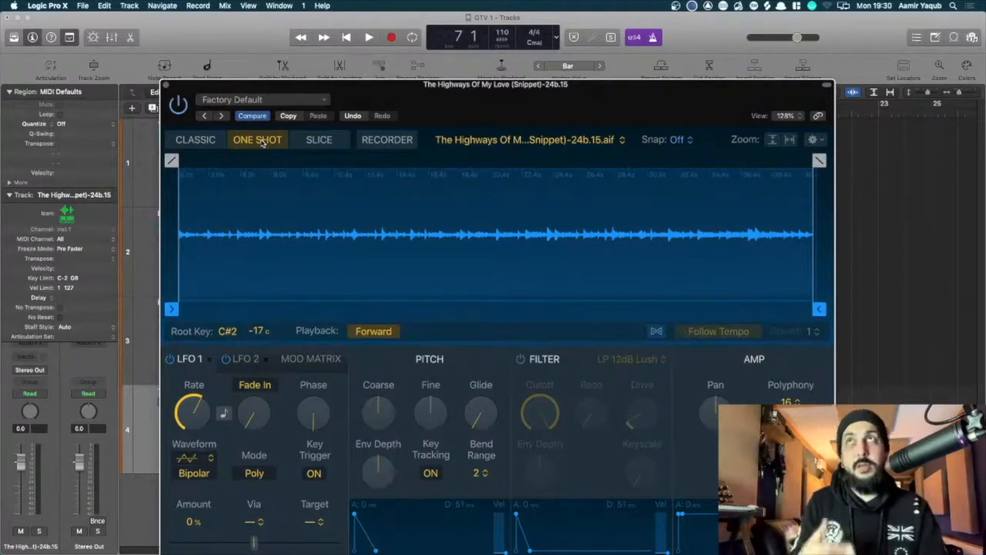
{"action": "left_click", "coordinate": [197, 140]}
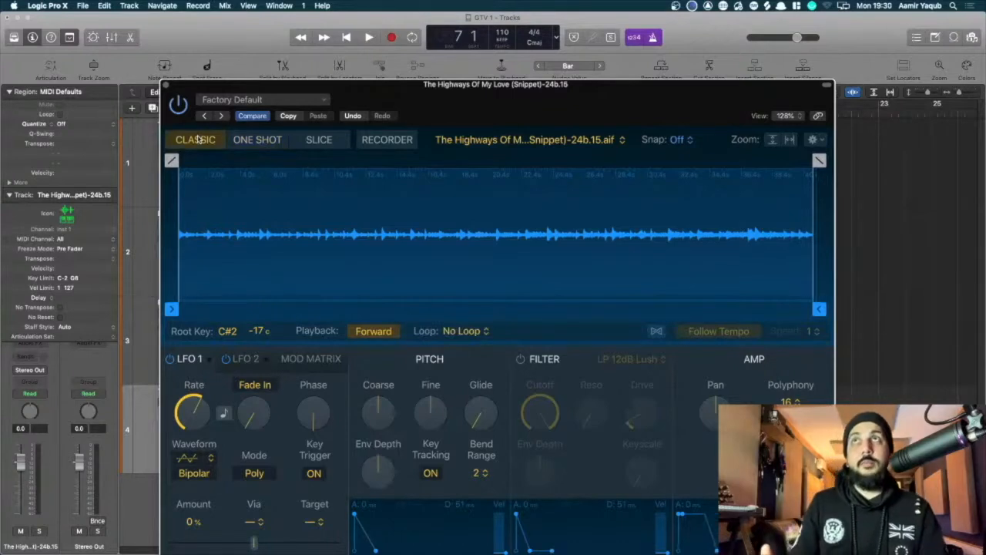
{"action": "left_click", "coordinate": [259, 140]}
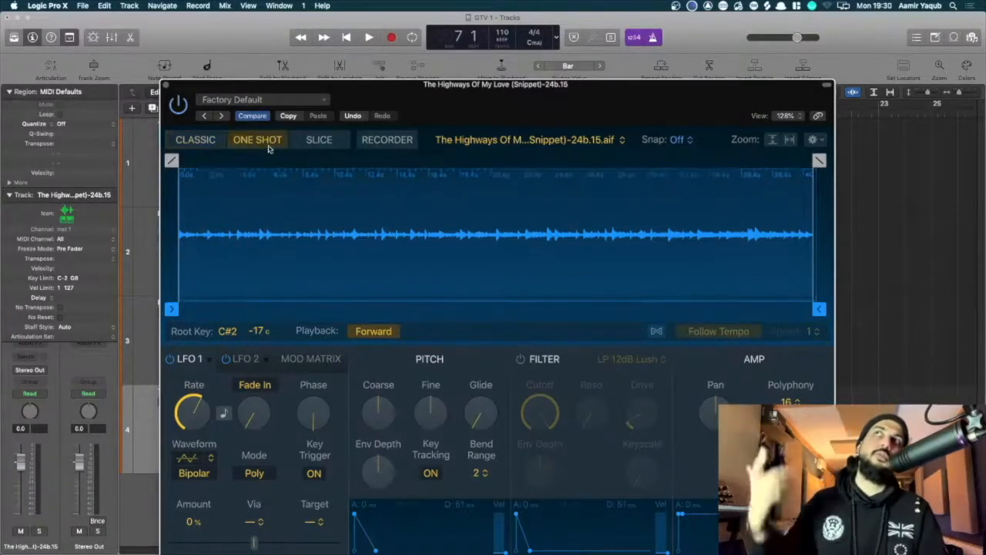
{"action": "left_click", "coordinate": [211, 143]}
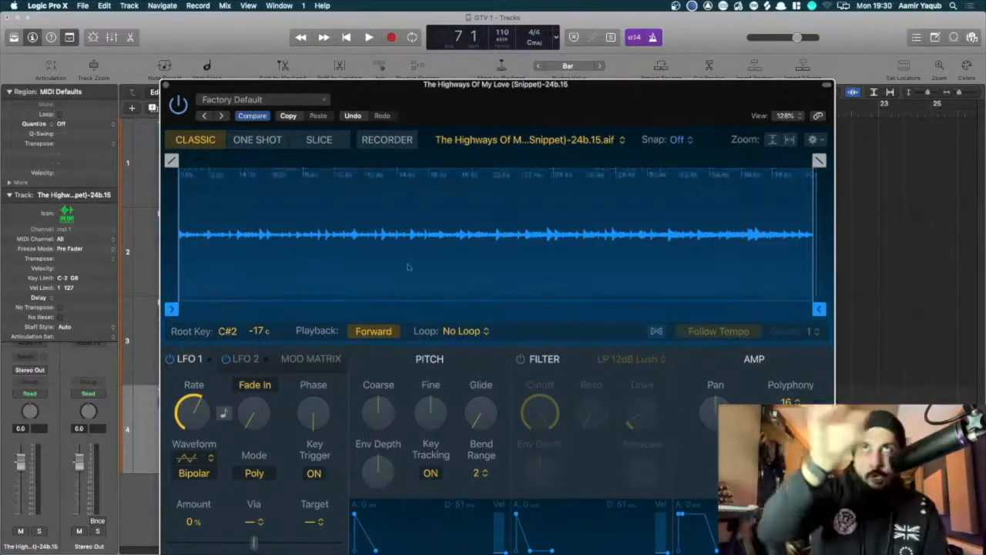
{"action": "left_click", "coordinate": [324, 142]}
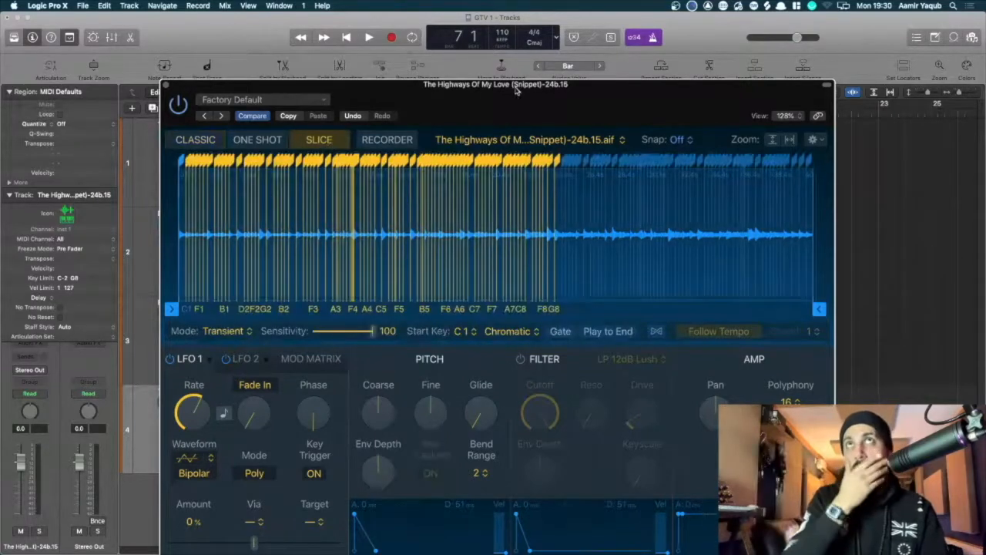
Magnify the sample waveform vertically and move the Quick Sampler window clear of the track headers.
{"action": "left_click_drag", "start_coordinate": [517, 90], "coordinate": [545, 45]}
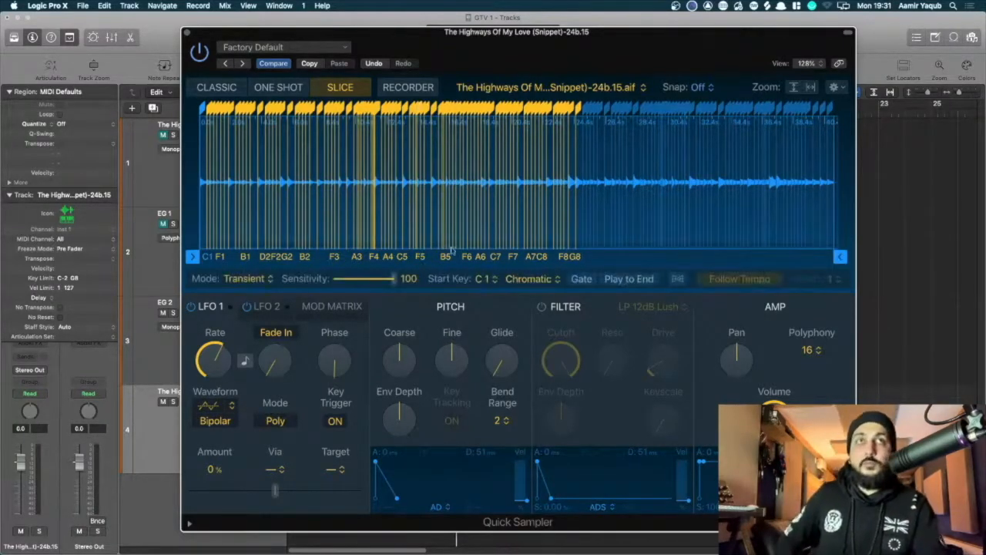
{"action": "left_click", "coordinate": [793, 90]}
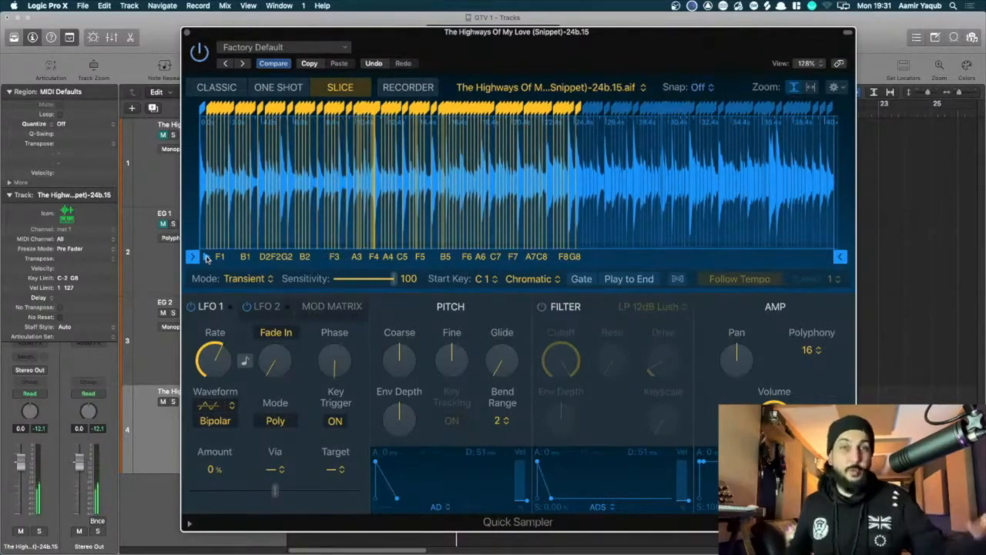
{"action": "left_click_drag", "start_coordinate": [627, 75], "coordinate": [716, 78]}
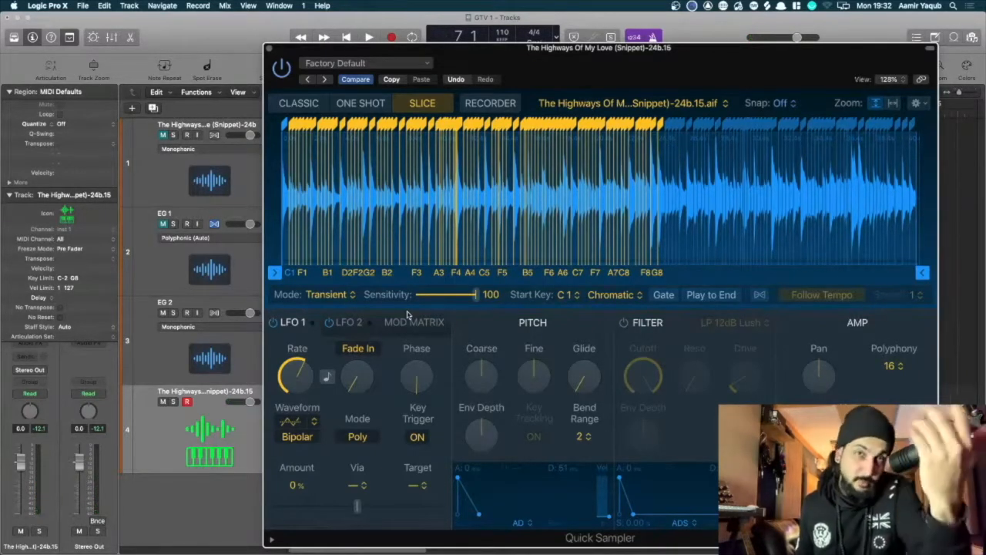
Try the Beat Divisions, Equal Divisions and Manual slicing modes, and return to Transient+Note.
{"action": "left_click", "coordinate": [327, 295]}
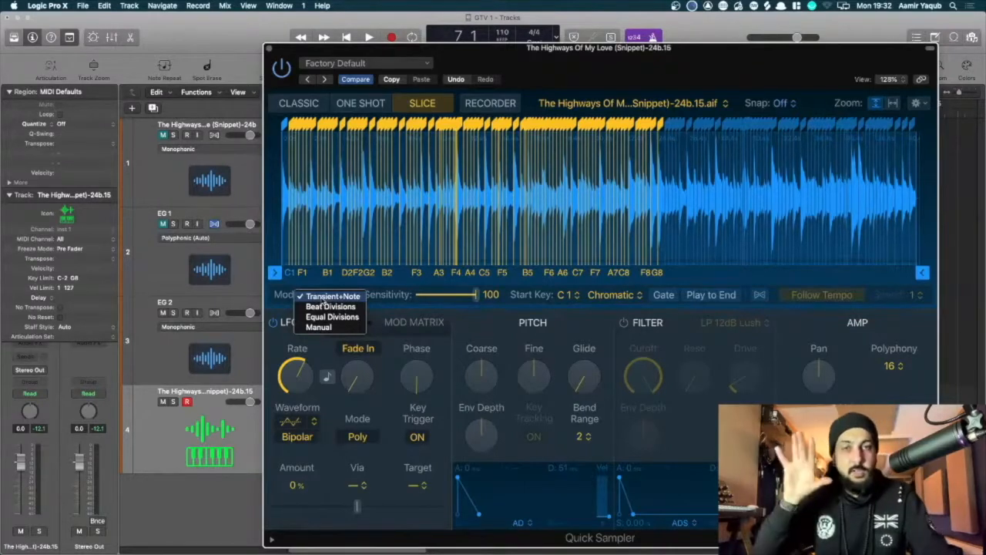
{"action": "left_click", "coordinate": [322, 307]}
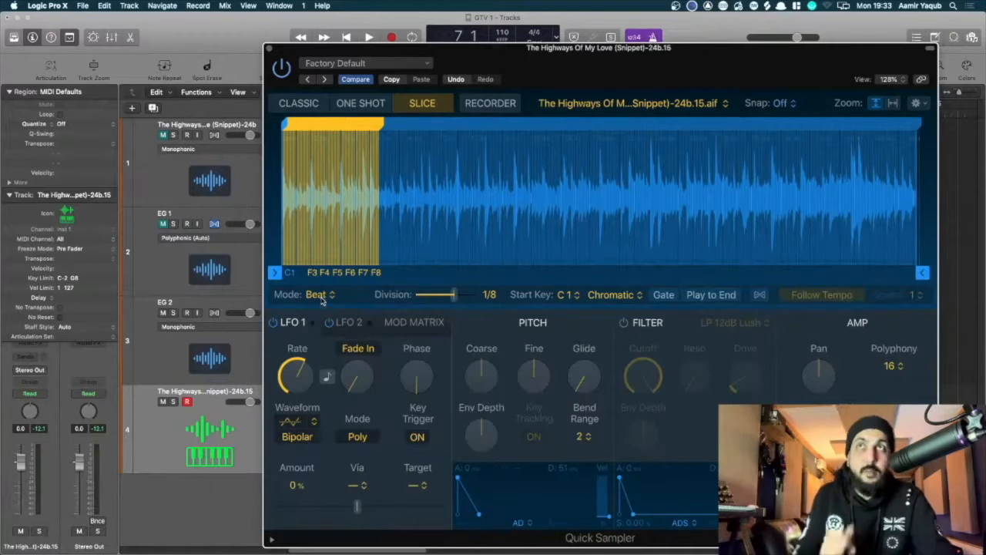
{"action": "left_click", "coordinate": [321, 296]}
{"action": "left_click", "coordinate": [323, 306]}
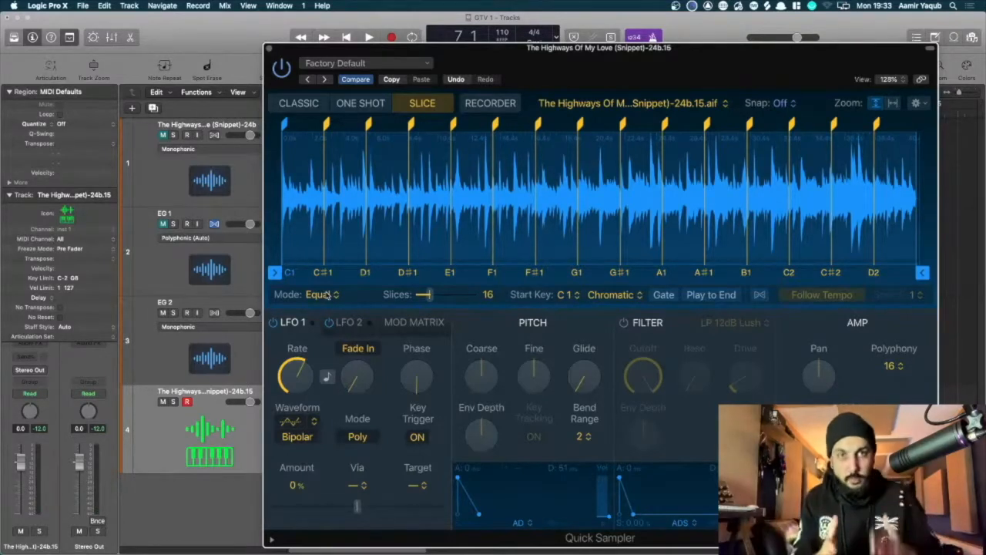
{"action": "left_click", "coordinate": [328, 295]}
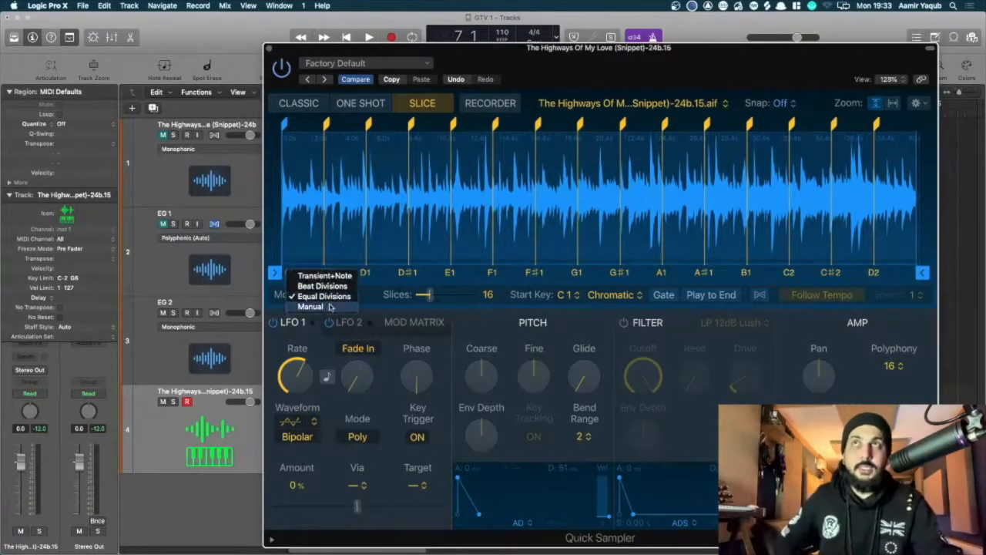
{"action": "left_click", "coordinate": [330, 305]}
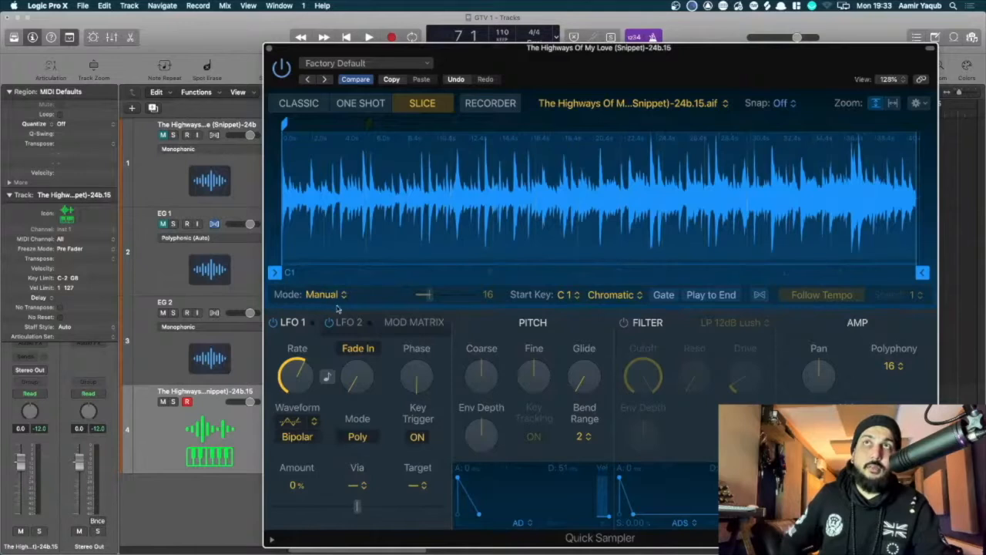
{"action": "left_click", "coordinate": [322, 299]}
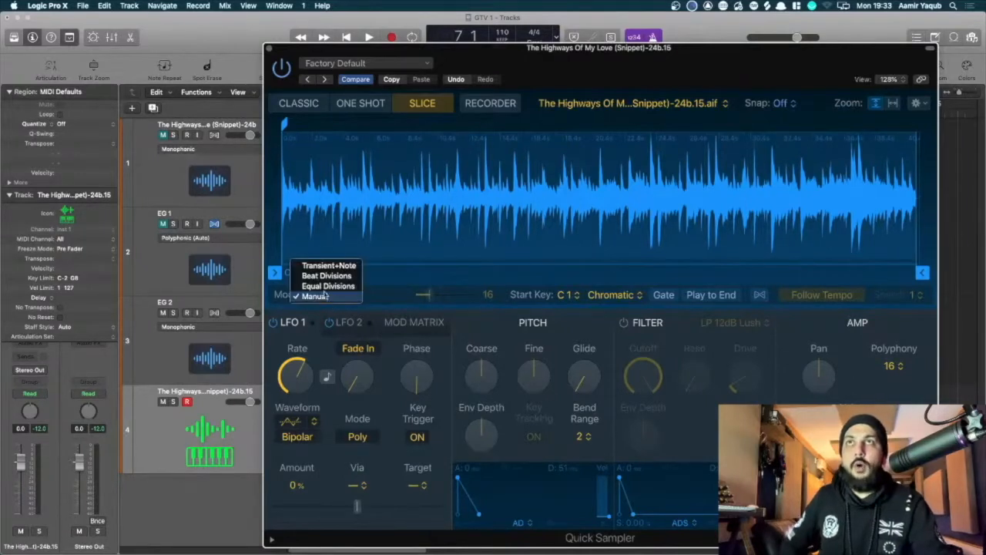
{"action": "left_click", "coordinate": [327, 266]}
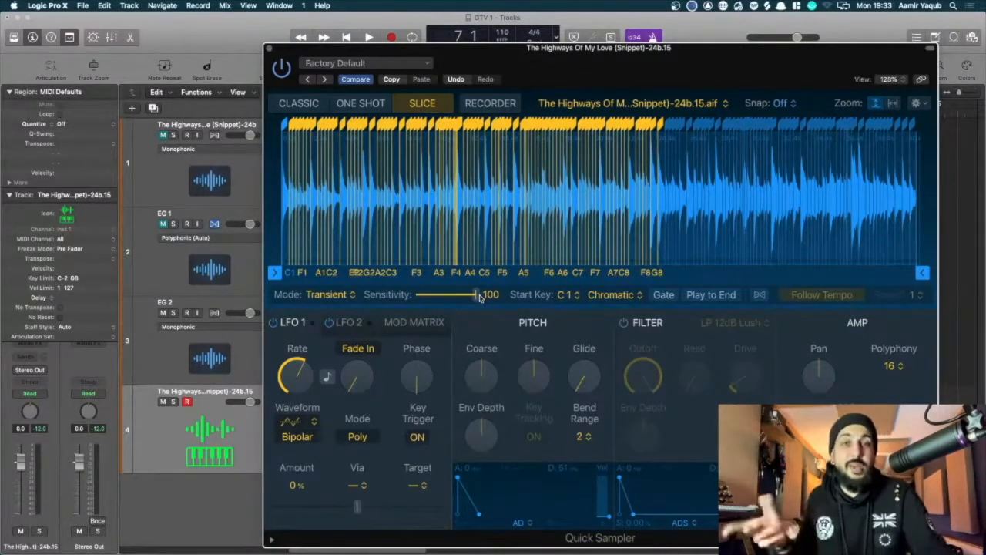
Set the transient slicing sensitivity to 50 and review the available start keys, keeping C 1.
{"action": "left_click_drag", "start_coordinate": [476, 297], "coordinate": [447, 300]}
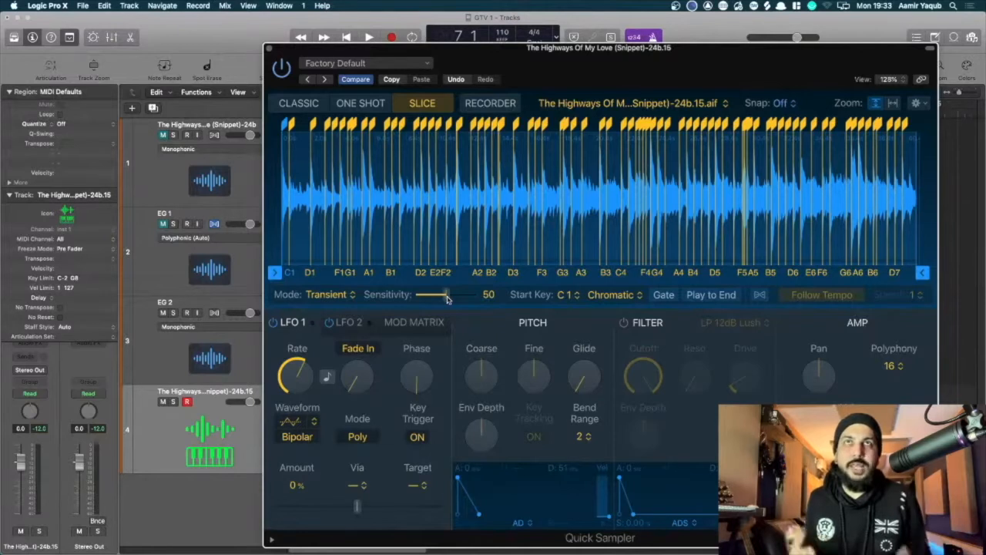
{"action": "left_click", "coordinate": [570, 295]}
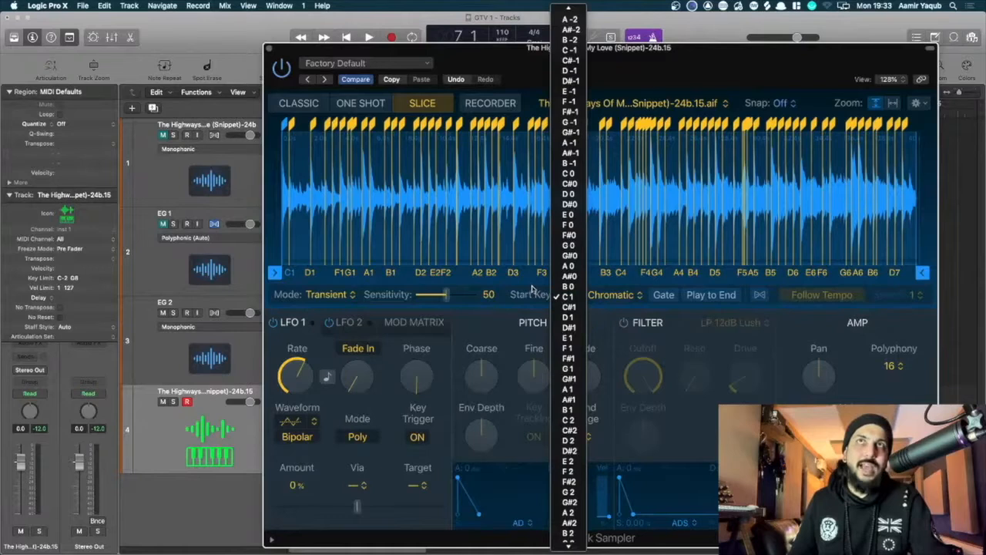
{"action": "left_click", "coordinate": [532, 289]}
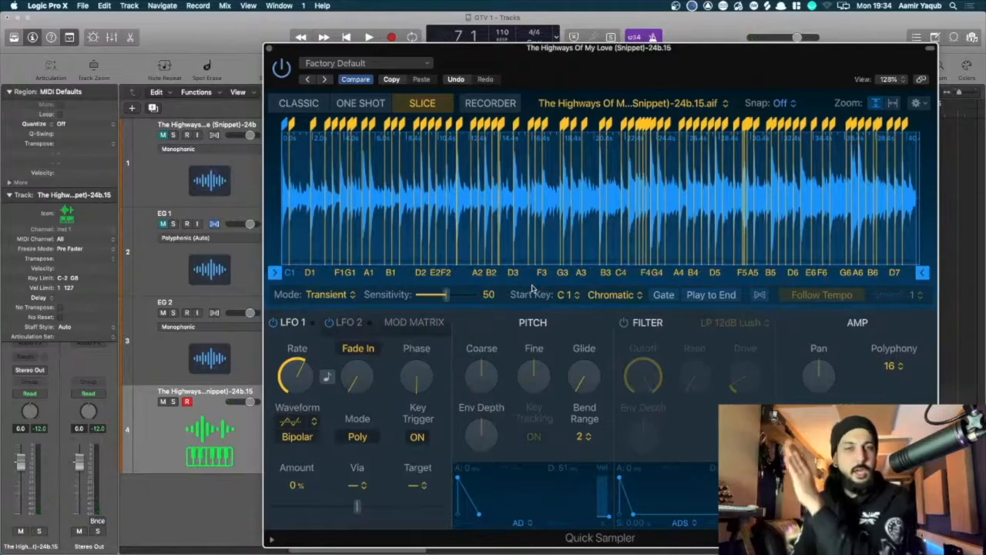
Try mapping the slices to White keys only, and return the key mapping to Chromatic.
{"action": "left_click", "coordinate": [609, 300]}
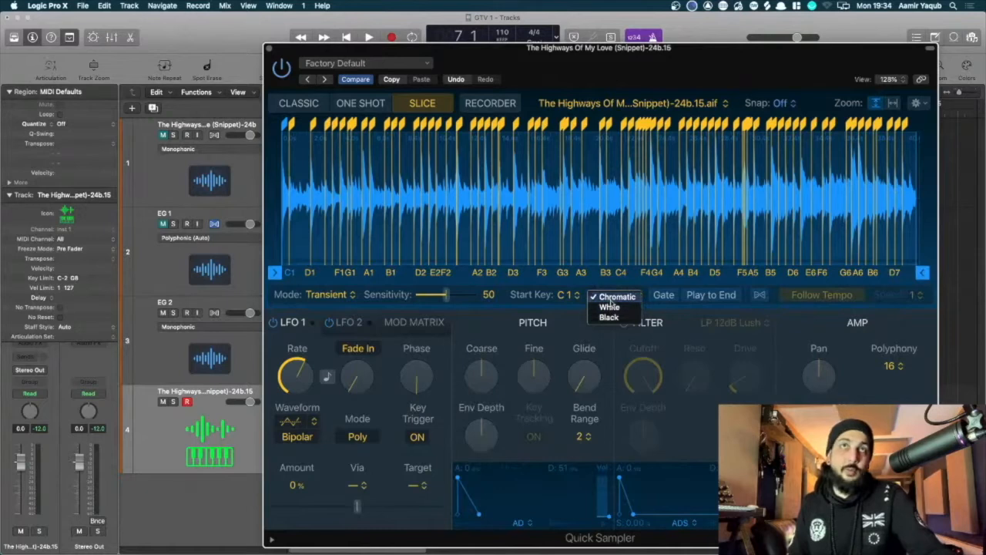
{"action": "left_click", "coordinate": [612, 308]}
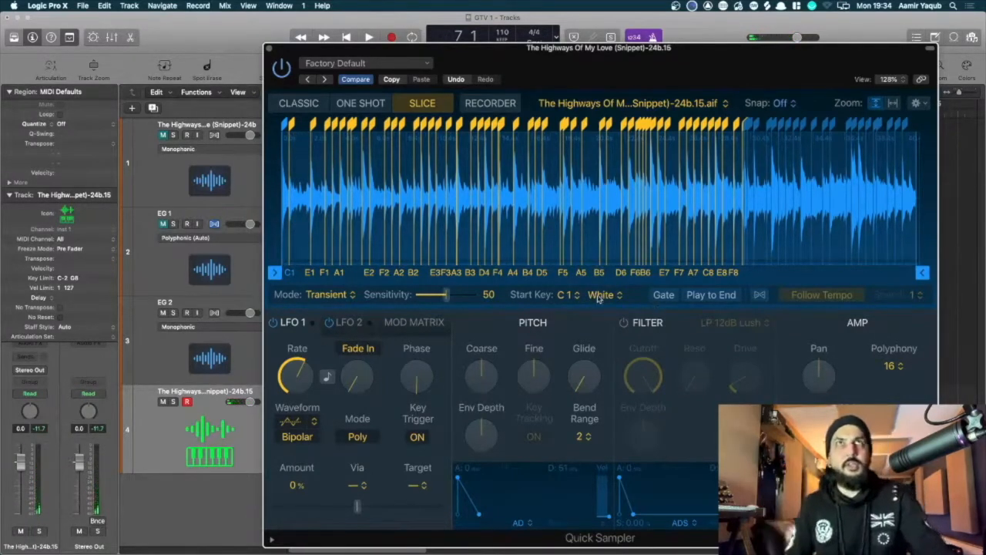
{"action": "left_click_drag", "start_coordinate": [727, 73], "coordinate": [714, 58]}
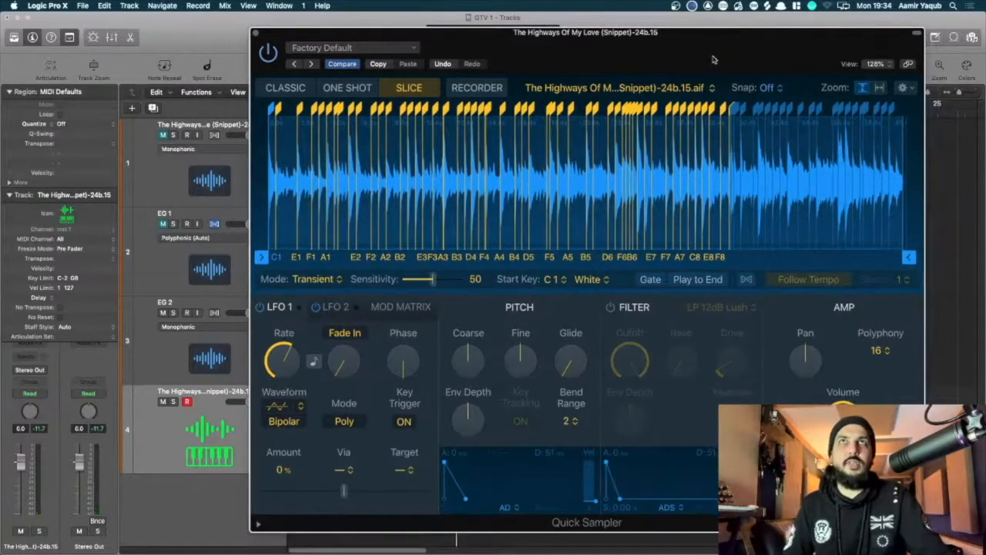
{"action": "left_click", "coordinate": [589, 283]}
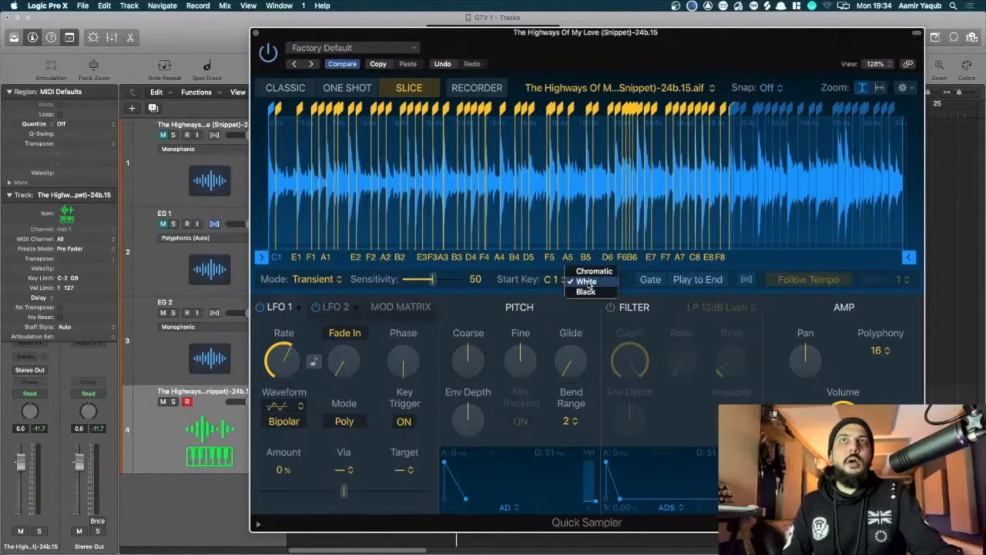
{"action": "left_click", "coordinate": [592, 269]}
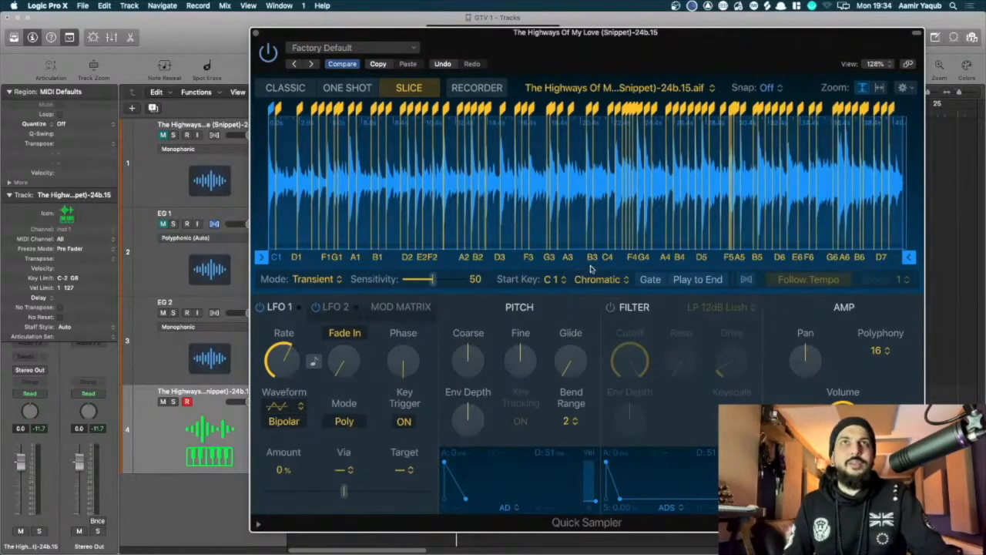
Try Gate playback and switch it off, and enable Flex with Follow Tempo for the slices.
{"action": "left_click", "coordinate": [651, 280]}
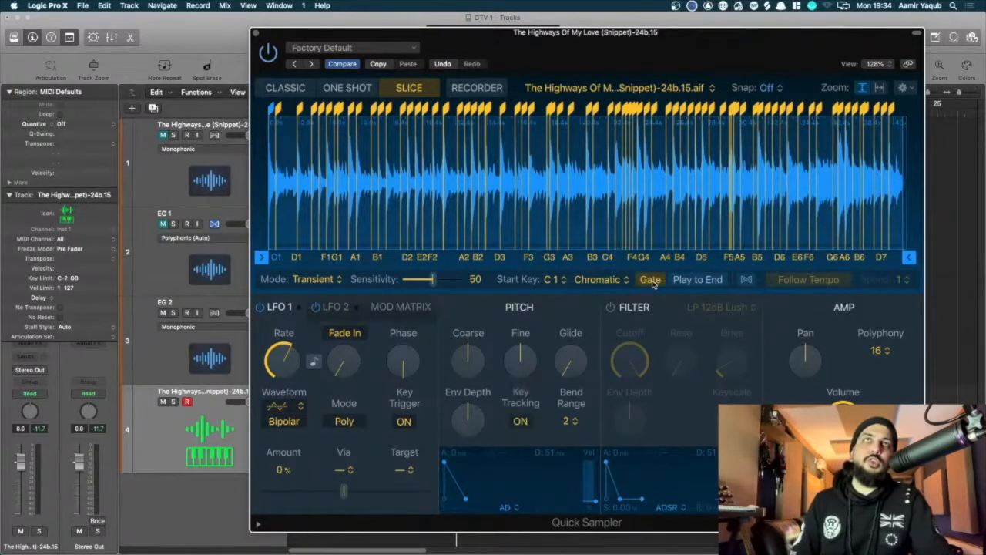
{"action": "left_click", "coordinate": [651, 280]}
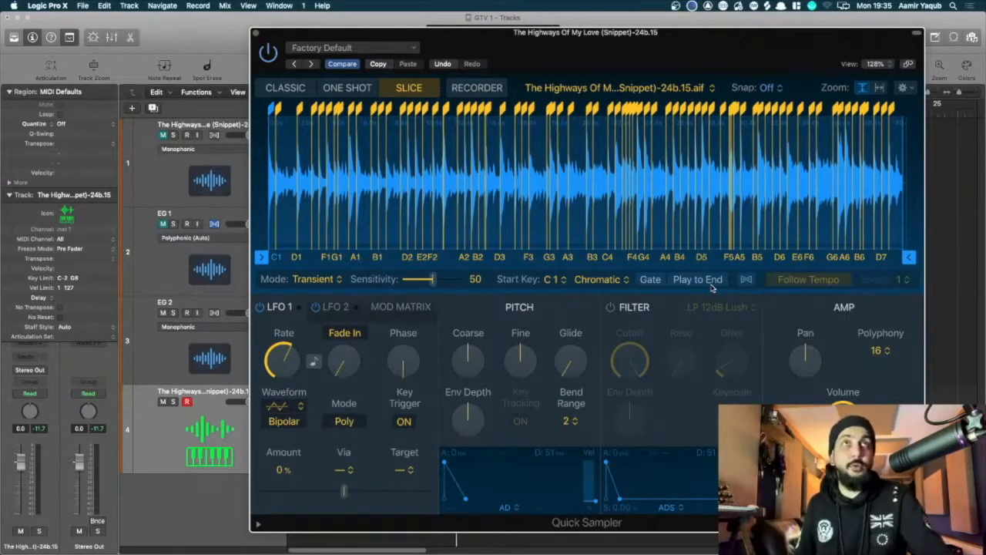
{"action": "left_click", "coordinate": [814, 280]}
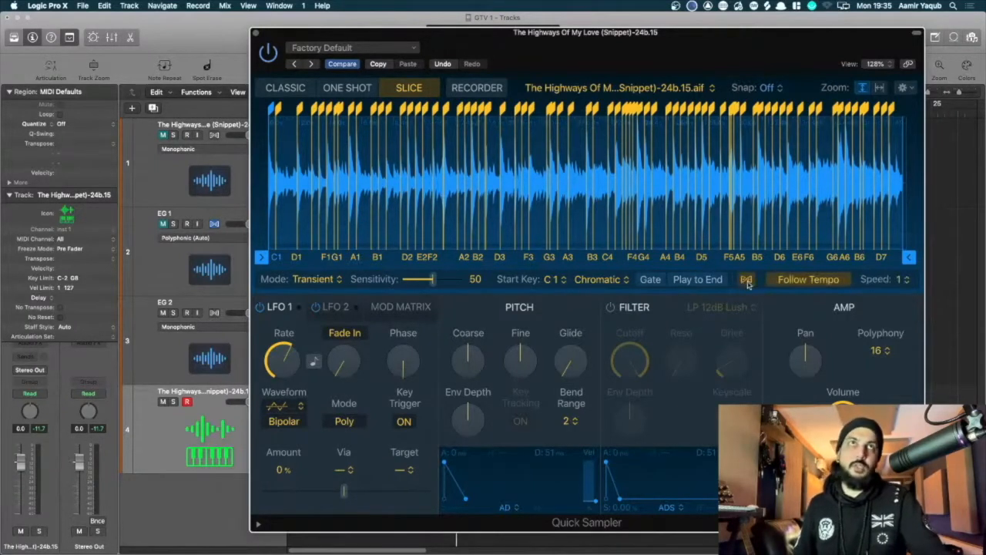
{"action": "left_click", "coordinate": [821, 282]}
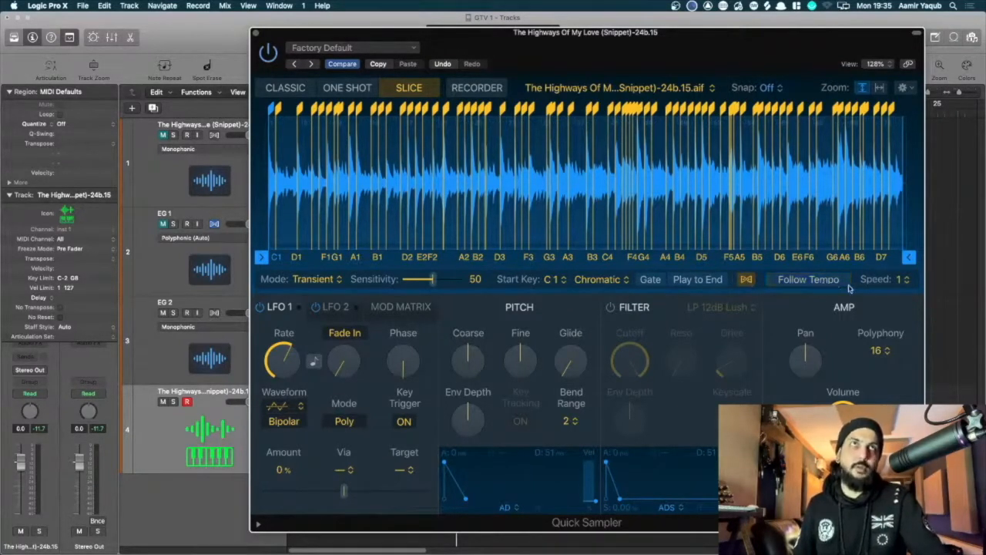
{"action": "left_click", "coordinate": [806, 282]}
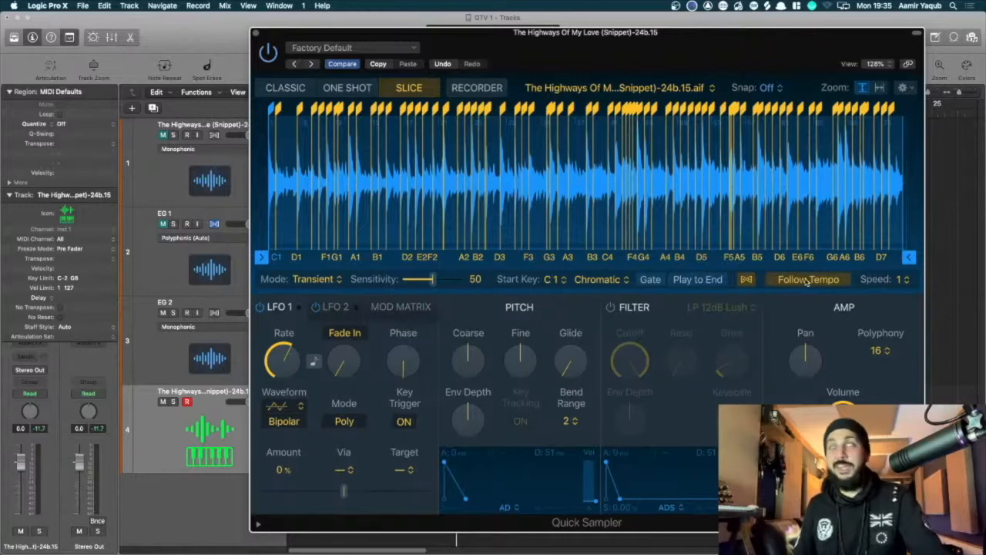
Audition the Flex playback speeds 1/2, 2 and 8, return the speed to 1, and switch Flex off.
{"action": "left_click", "coordinate": [905, 281]}
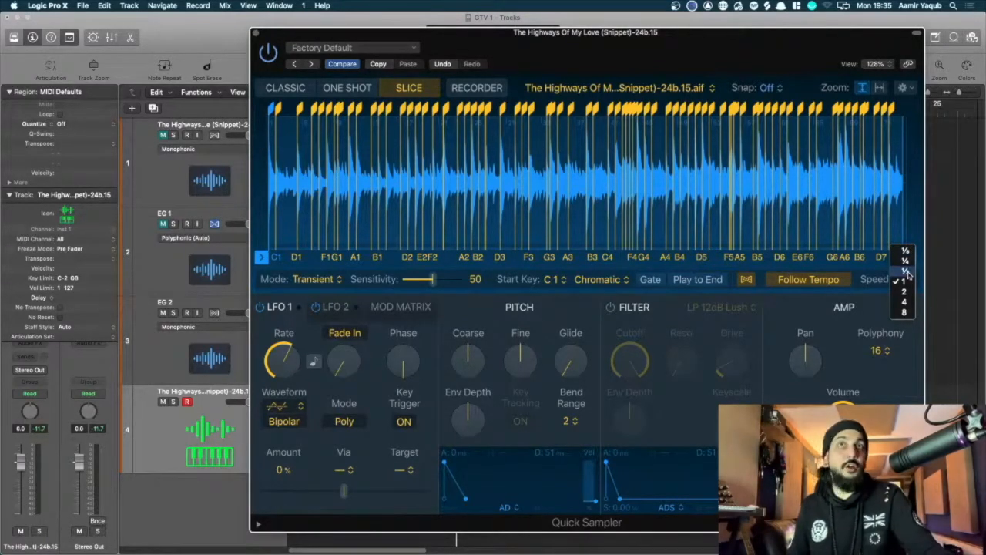
{"action": "left_click", "coordinate": [907, 272]}
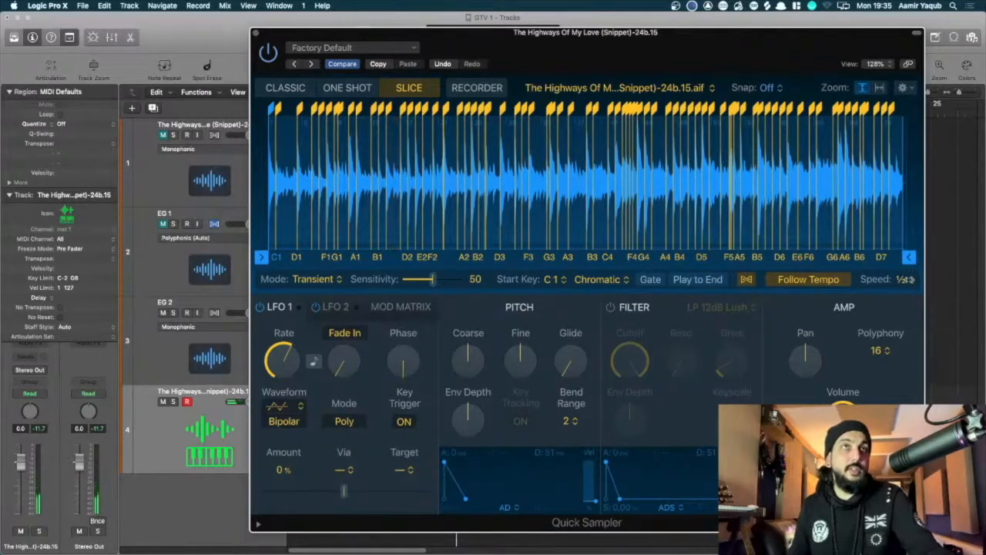
{"action": "left_click", "coordinate": [908, 279]}
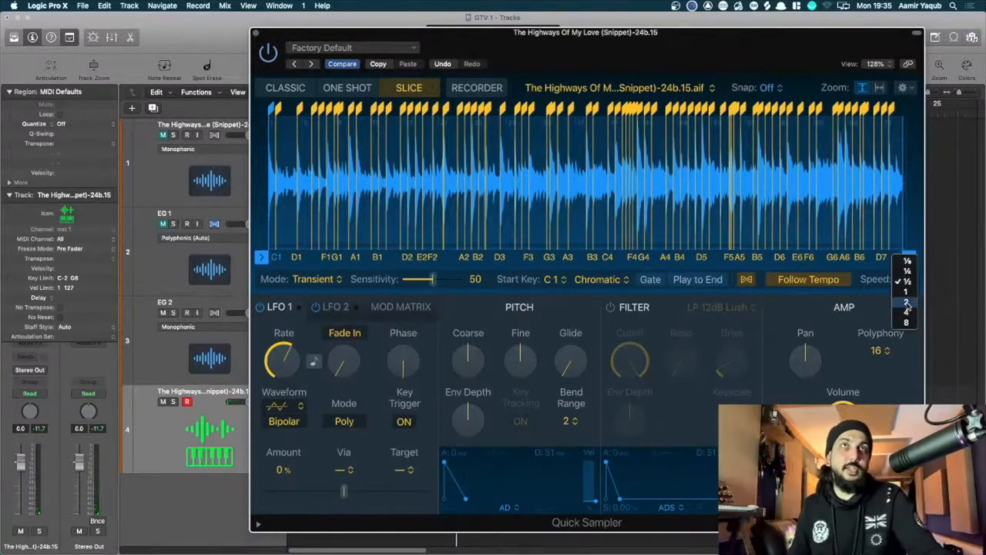
{"action": "left_click", "coordinate": [908, 304]}
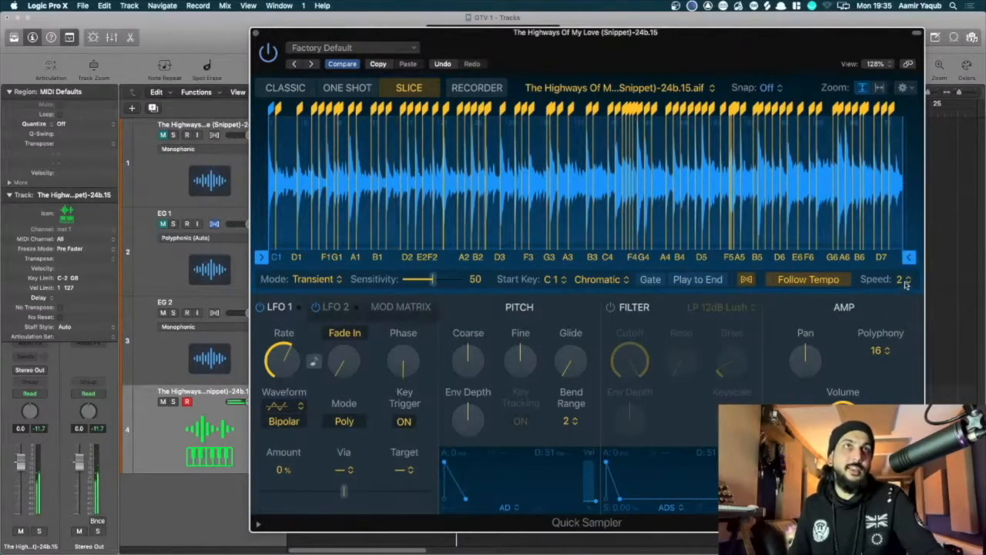
{"action": "left_click", "coordinate": [906, 281]}
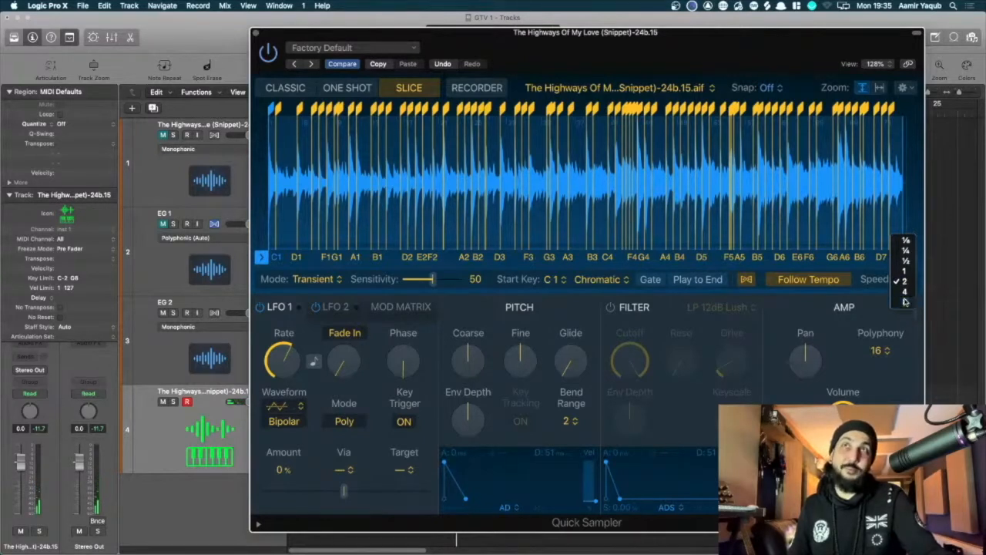
{"action": "left_click", "coordinate": [904, 301]}
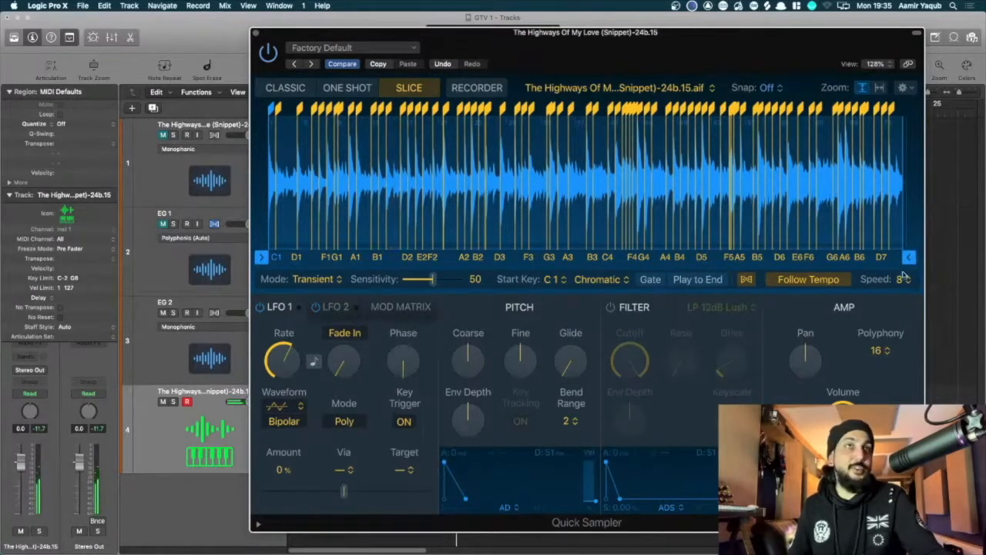
{"action": "left_click", "coordinate": [904, 279]}
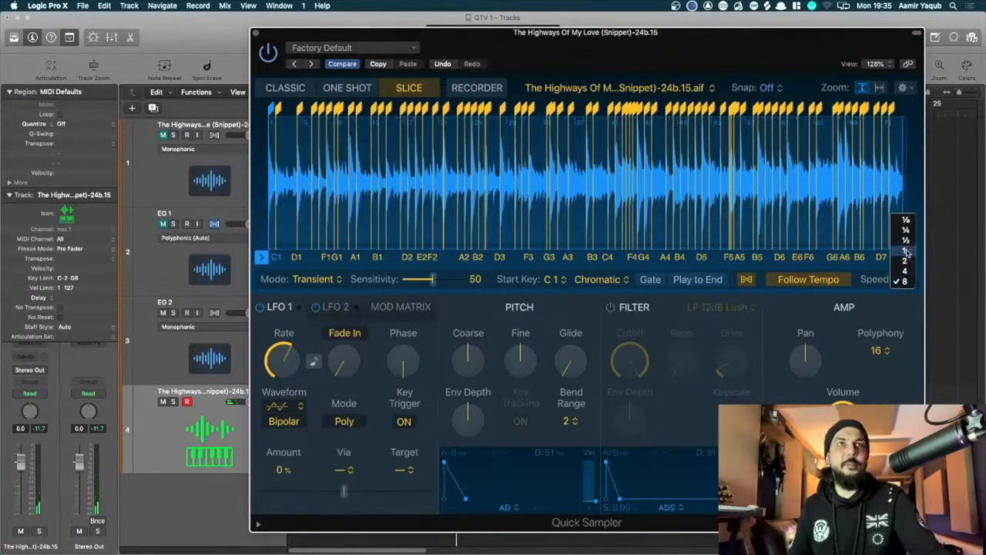
{"action": "left_click", "coordinate": [903, 251]}
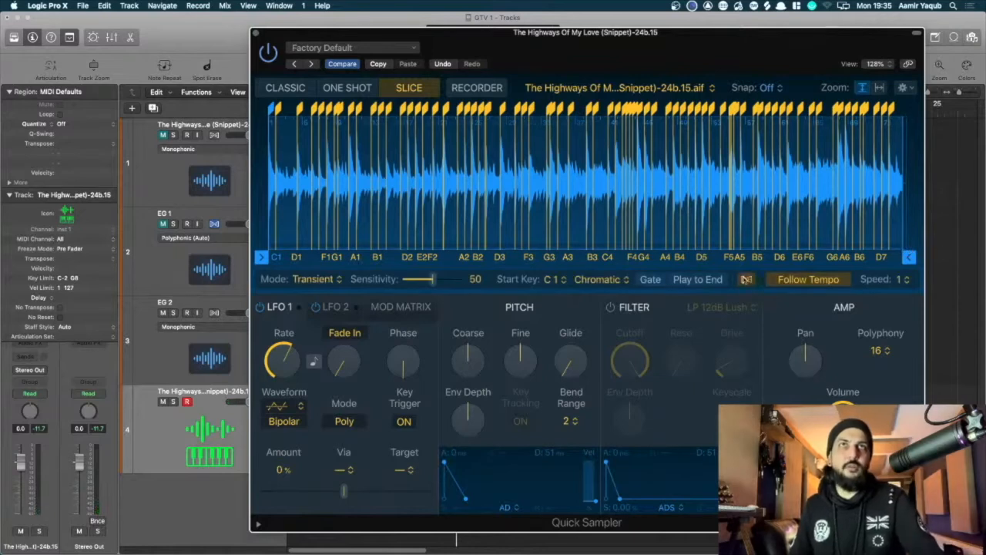
{"action": "left_click", "coordinate": [745, 279]}
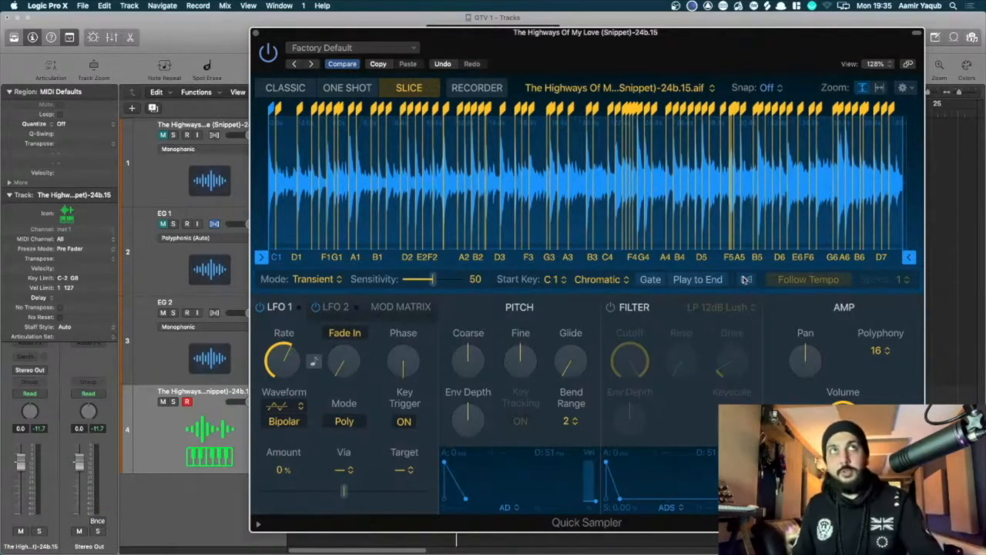
Switch off LFO 1, try the coarse pitch at -3 and +3, and leave it lowered below zero.
{"action": "left_click_drag", "start_coordinate": [787, 66], "coordinate": [739, 55]}
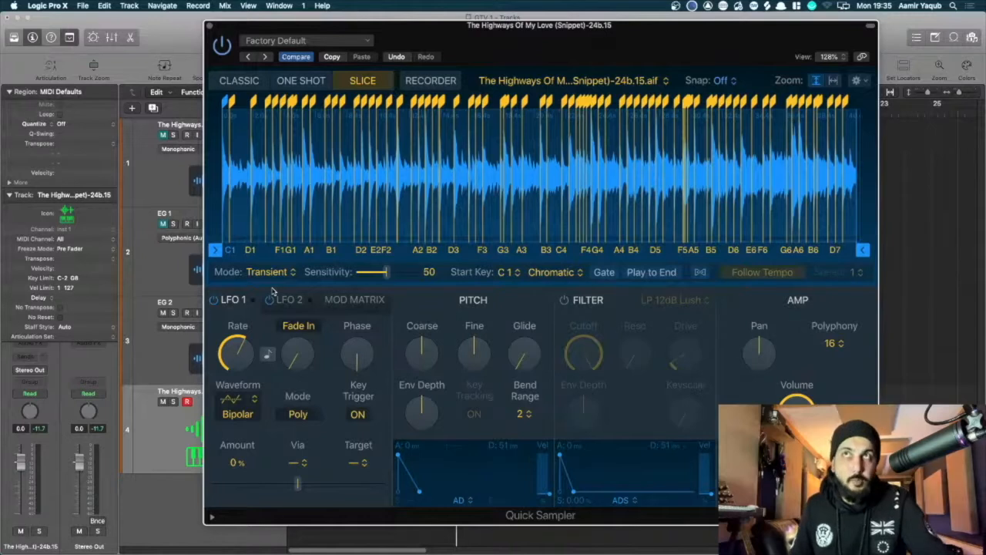
{"action": "left_click", "coordinate": [215, 301]}
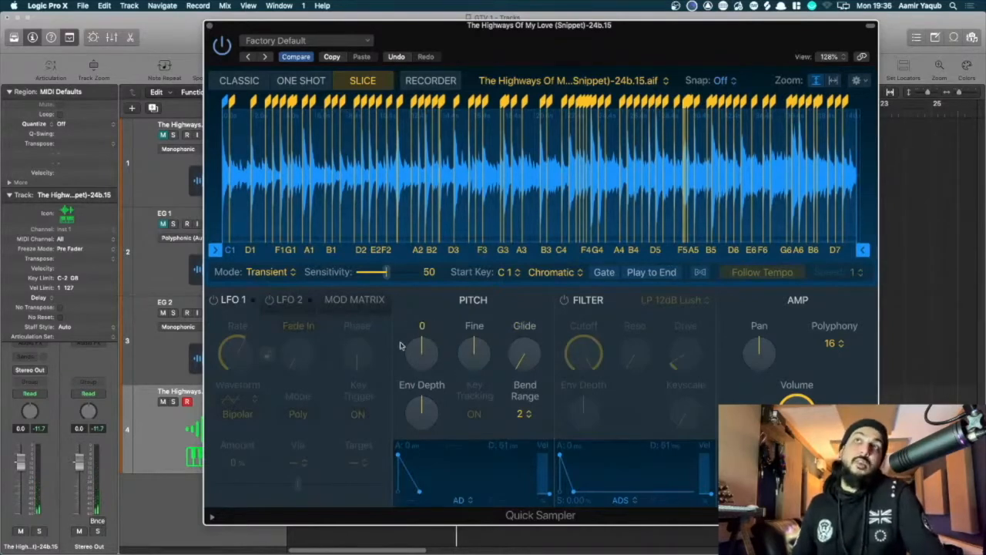
{"action": "left_click_drag", "start_coordinate": [415, 354], "coordinate": [414, 362]}
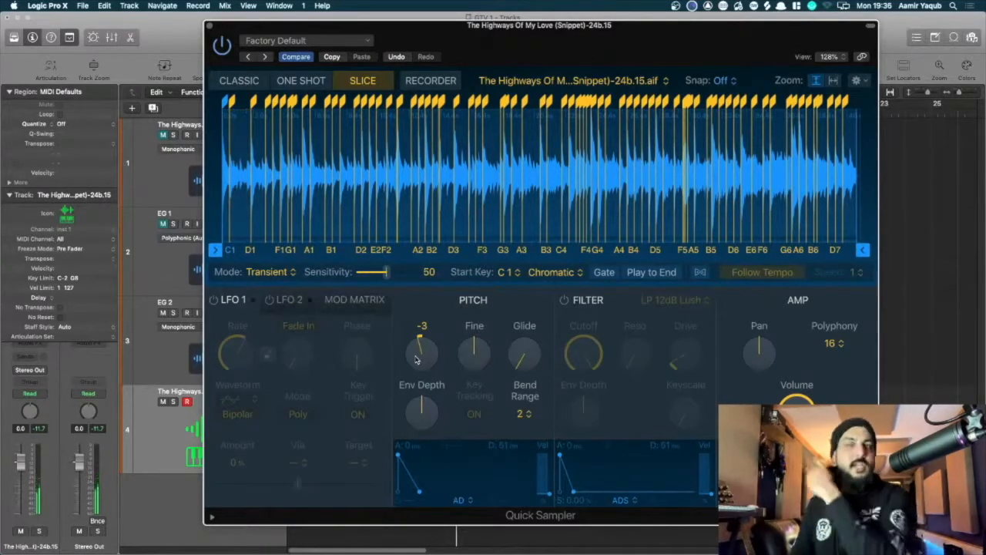
{"action": "left_click_drag", "start_coordinate": [416, 359], "coordinate": [420, 337]}
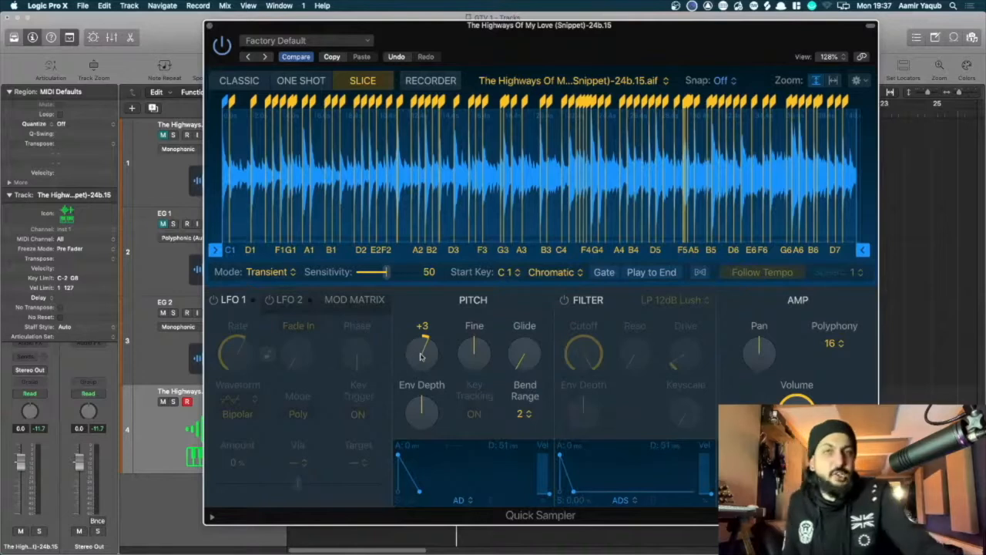
{"action": "left_click_drag", "start_coordinate": [420, 356], "coordinate": [424, 377]}
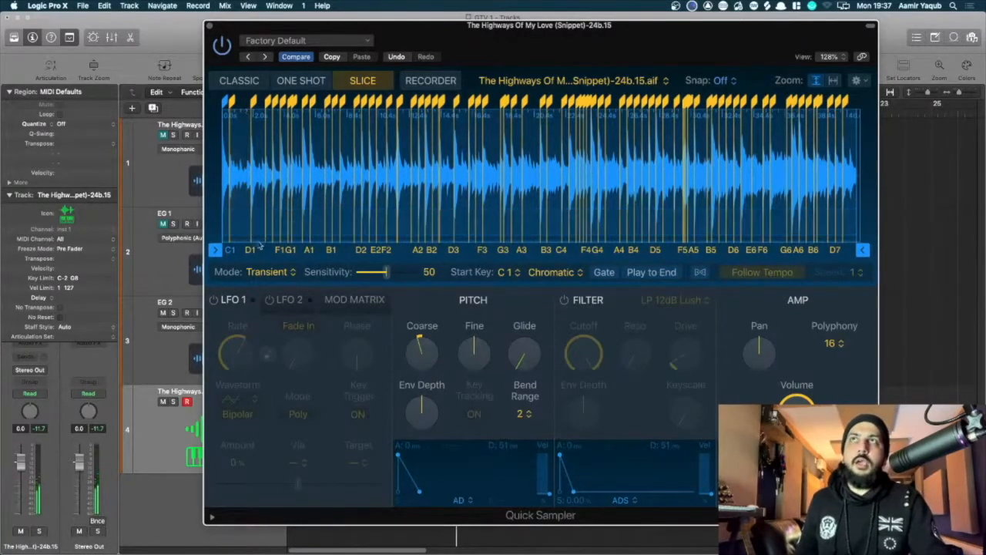
Try shifting the D1 slice marker slightly earlier in the waveform, and move it back.
{"action": "left_click_drag", "start_coordinate": [255, 103], "coordinate": [248, 103]}
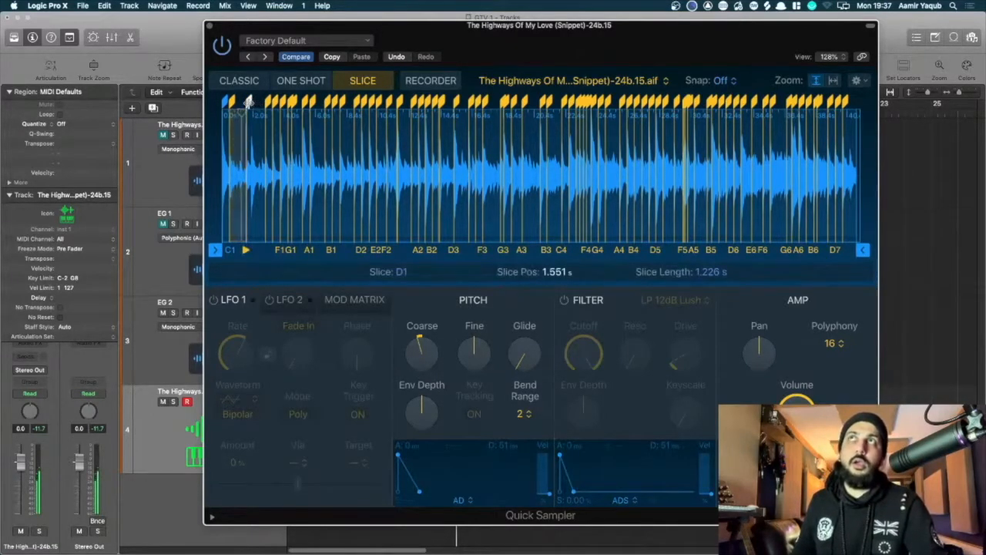
{"action": "left_click_drag", "start_coordinate": [249, 101], "coordinate": [252, 101]}
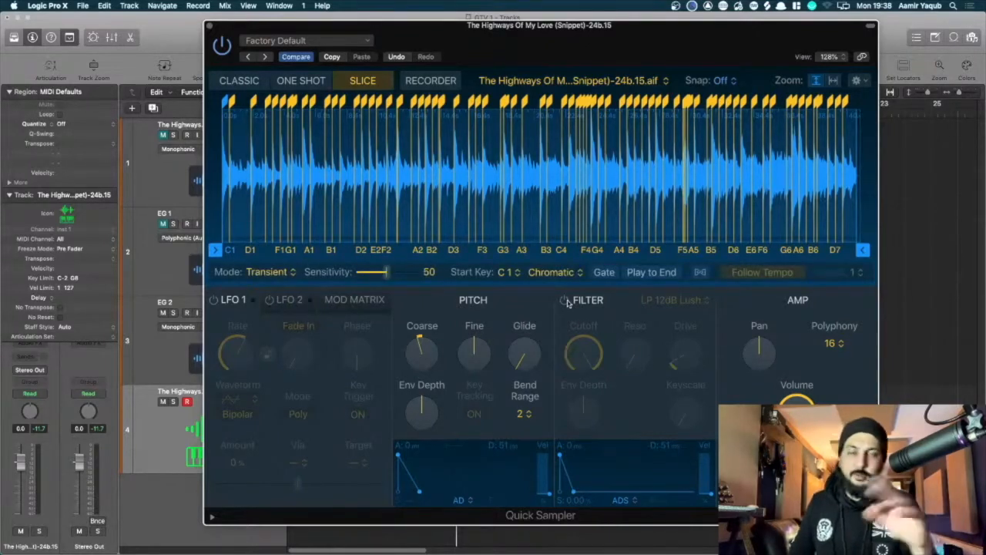
Compare Mono and 16-voice polyphony for the slices, and set the polyphony to Mono.
{"action": "left_click", "coordinate": [838, 346]}
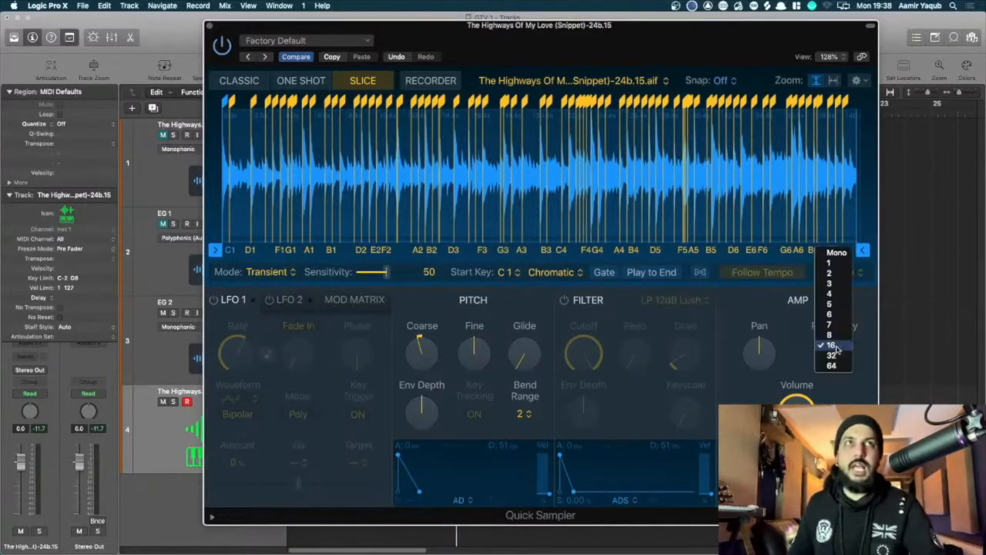
{"action": "left_click", "coordinate": [837, 254]}
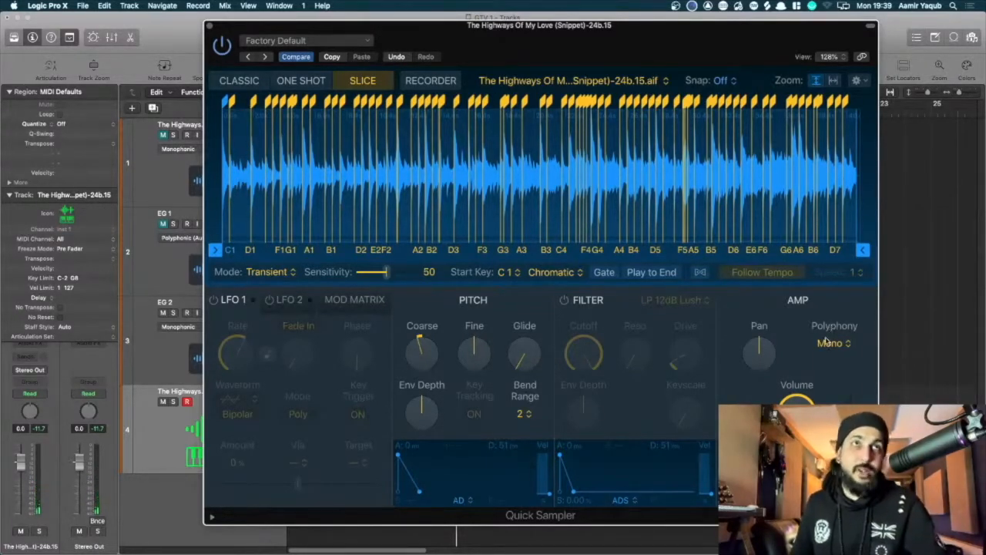
{"action": "left_click", "coordinate": [829, 343]}
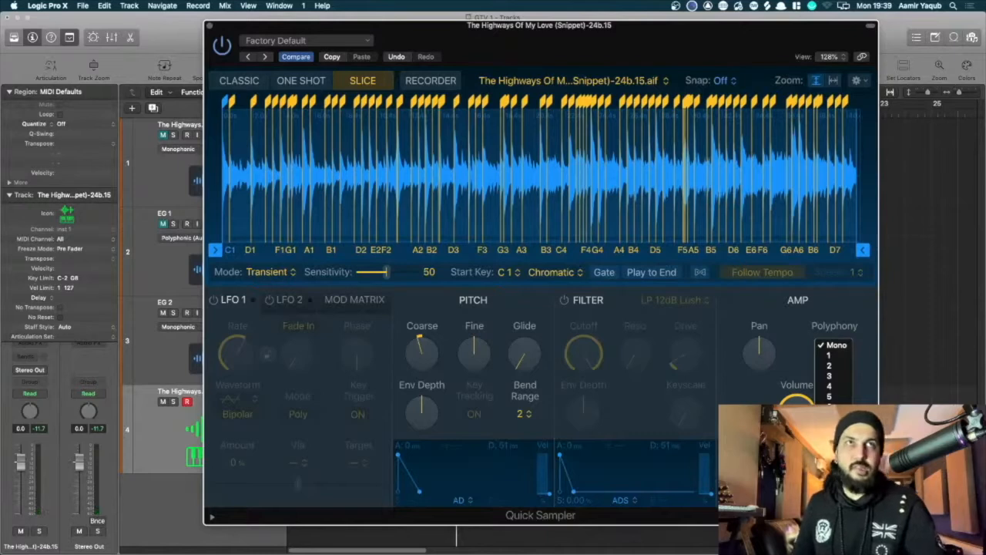
{"action": "left_click", "coordinate": [830, 510]}
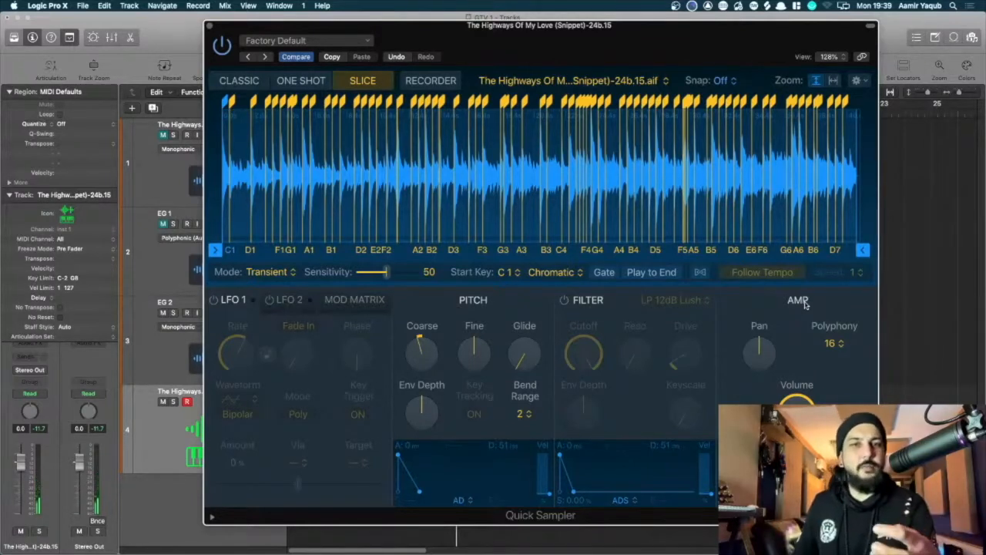
{"action": "left_click", "coordinate": [832, 341]}
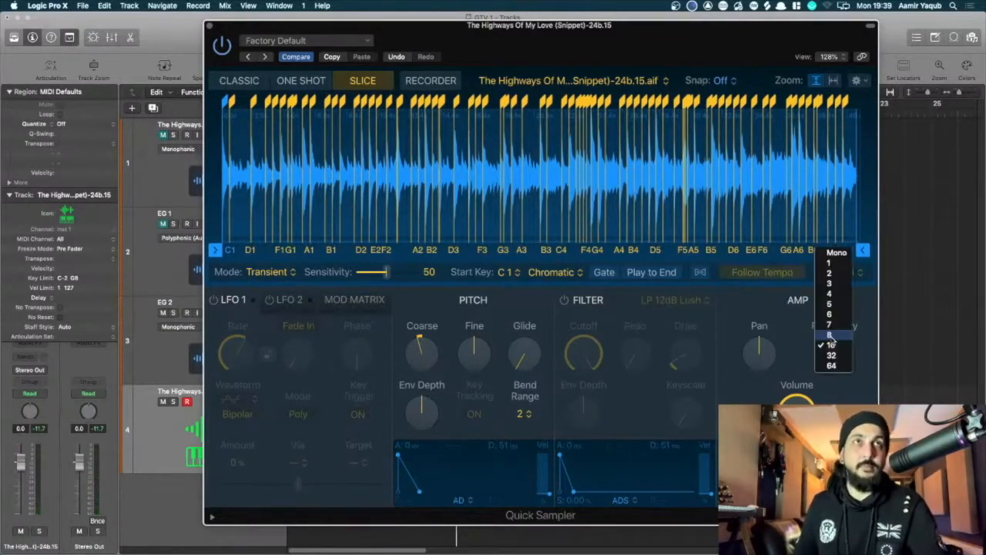
{"action": "left_click", "coordinate": [837, 255]}
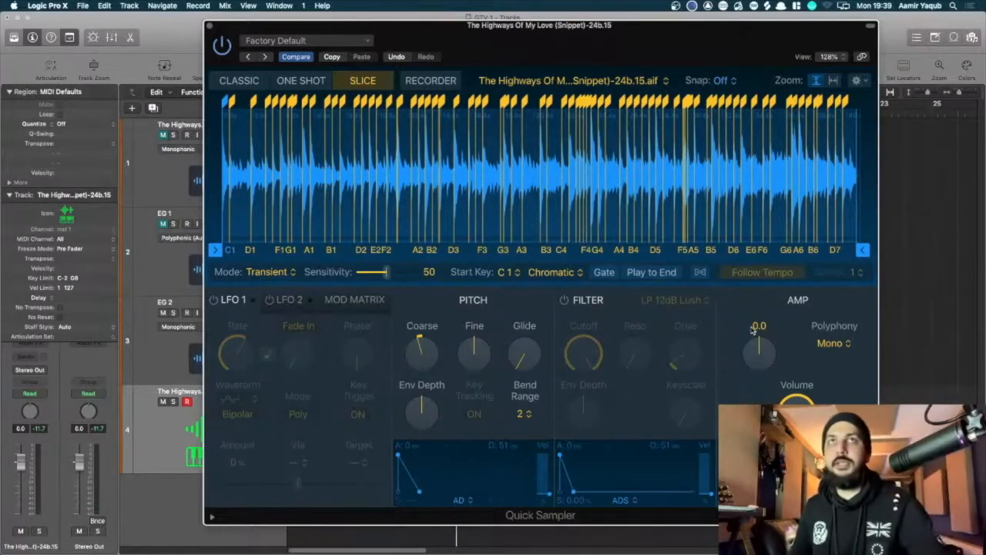
Switch on the Quick Sampler filter with LP 12dB Lush, lower its cutoff below 100%, and close the plug-in window.
{"action": "left_click", "coordinate": [564, 302]}
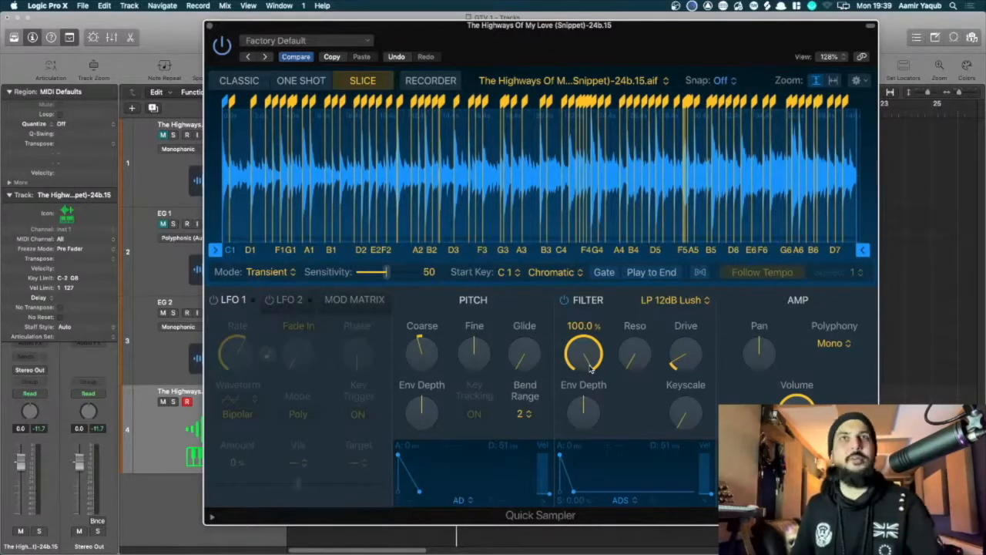
{"action": "left_click_drag", "start_coordinate": [588, 345], "coordinate": [593, 386]}
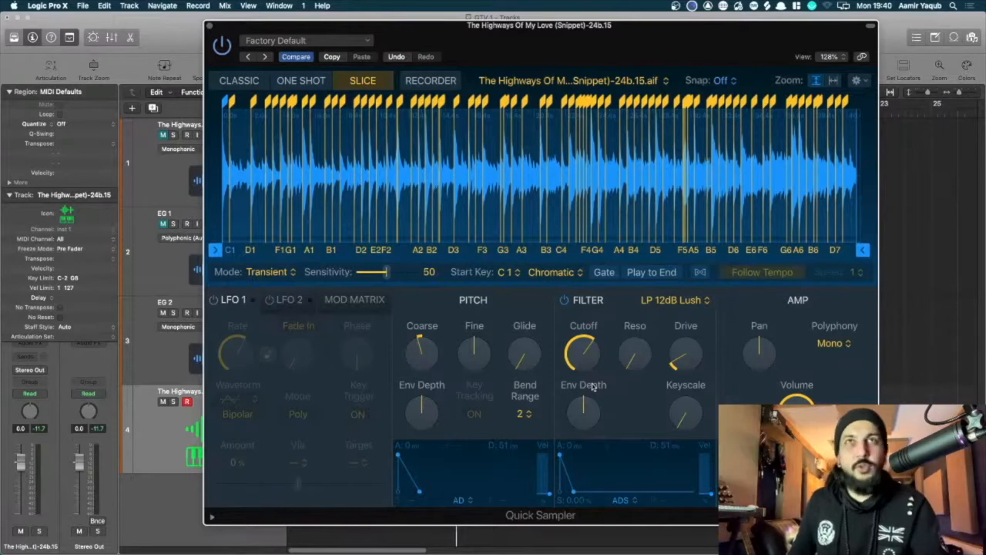
{"action": "mouse_move", "coordinate": [796, 404]}
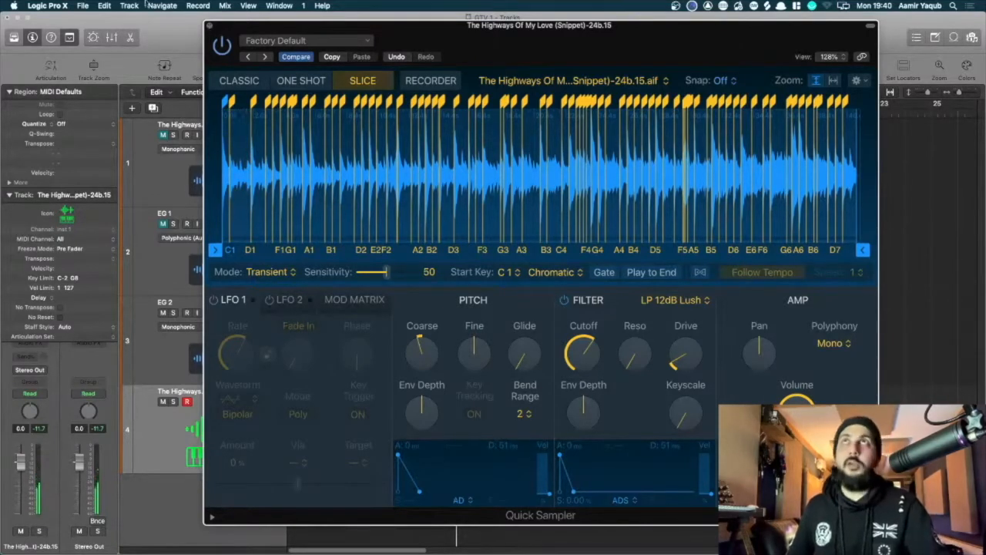
{"action": "left_click", "coordinate": [208, 27]}
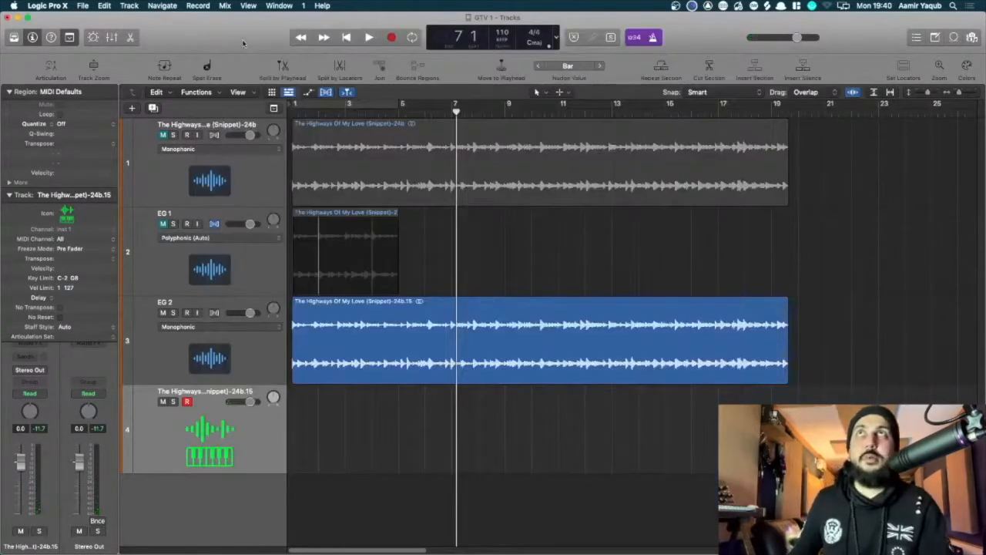
Mute the EG 2 track, select the Quick Sampler track, and briefly reopen its sampler to check the slices.
{"action": "left_click", "coordinate": [241, 339]}
{"action": "left_click", "coordinate": [162, 312]}
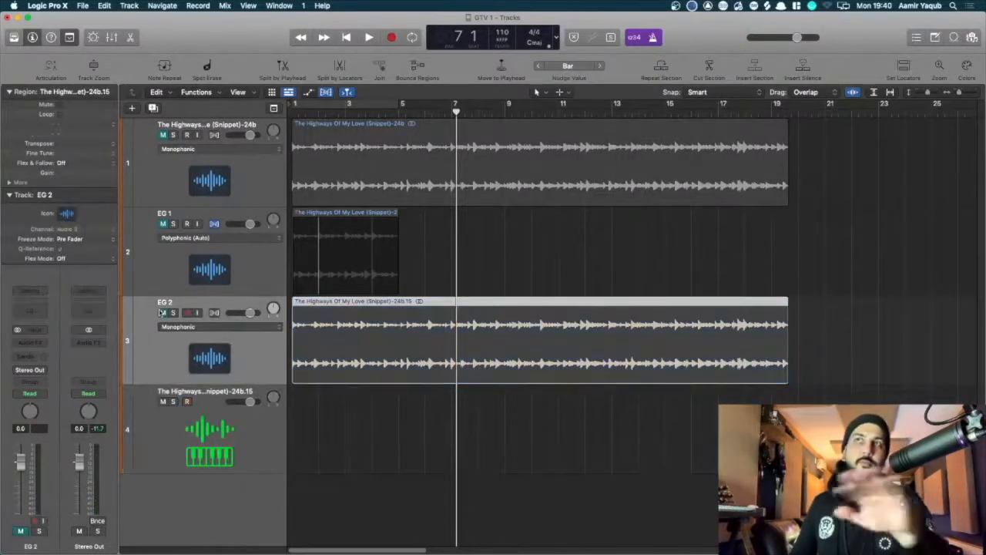
{"action": "left_click", "coordinate": [248, 448]}
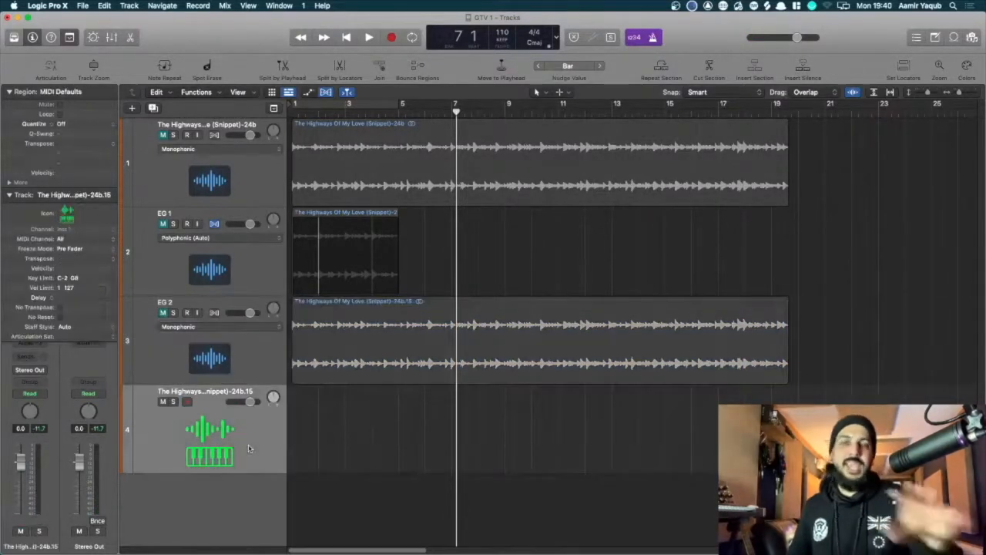
{"action": "left_click", "coordinate": [9, 193]}
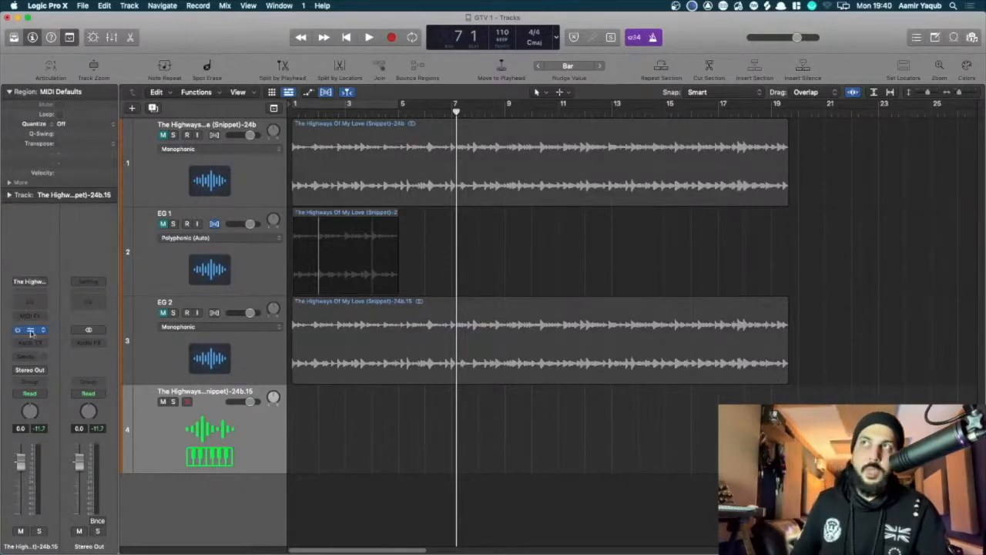
{"action": "left_click", "coordinate": [31, 331]}
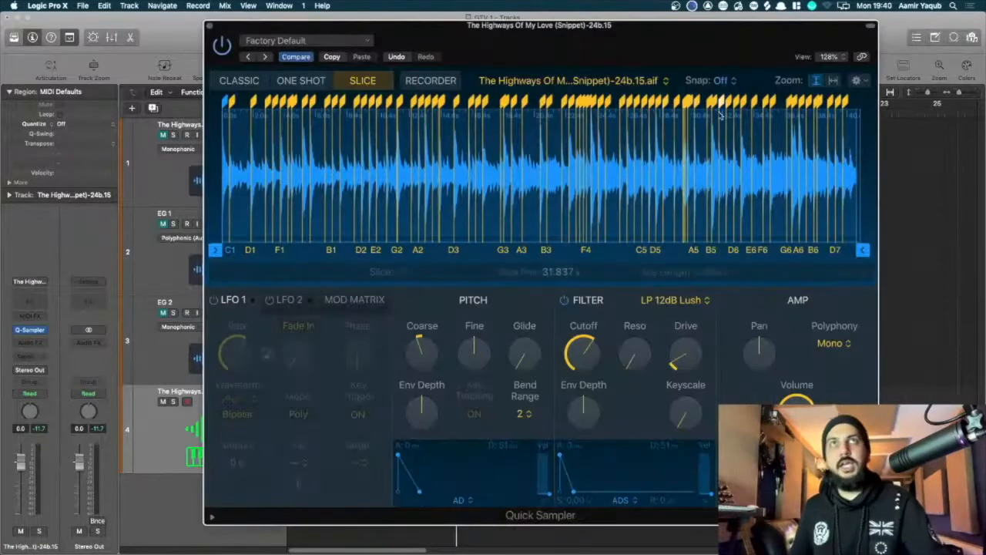
{"action": "left_click", "coordinate": [212, 31]}
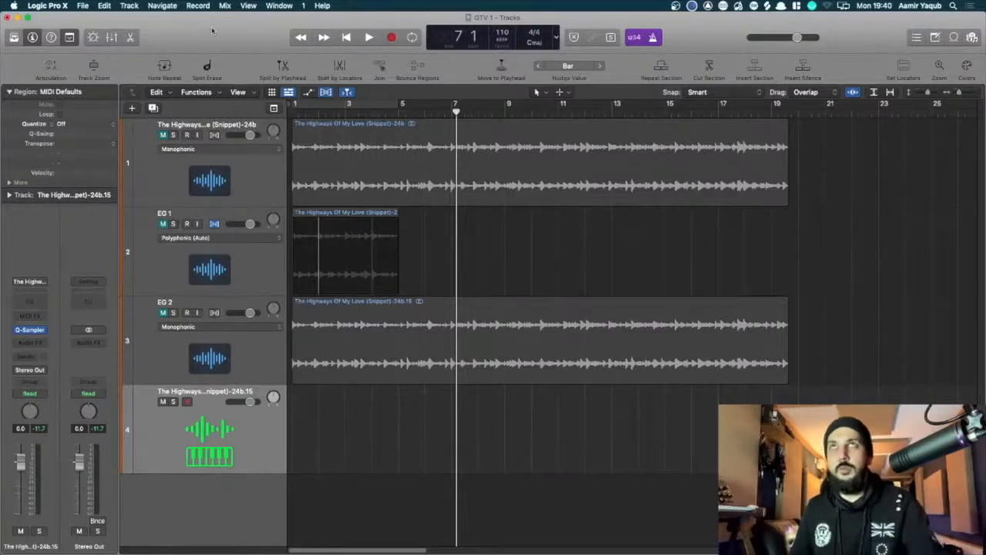
Review the Save As options for organizing the project and copying files into it, and leave the dialog.
{"action": "left_click", "coordinate": [83, 6]}
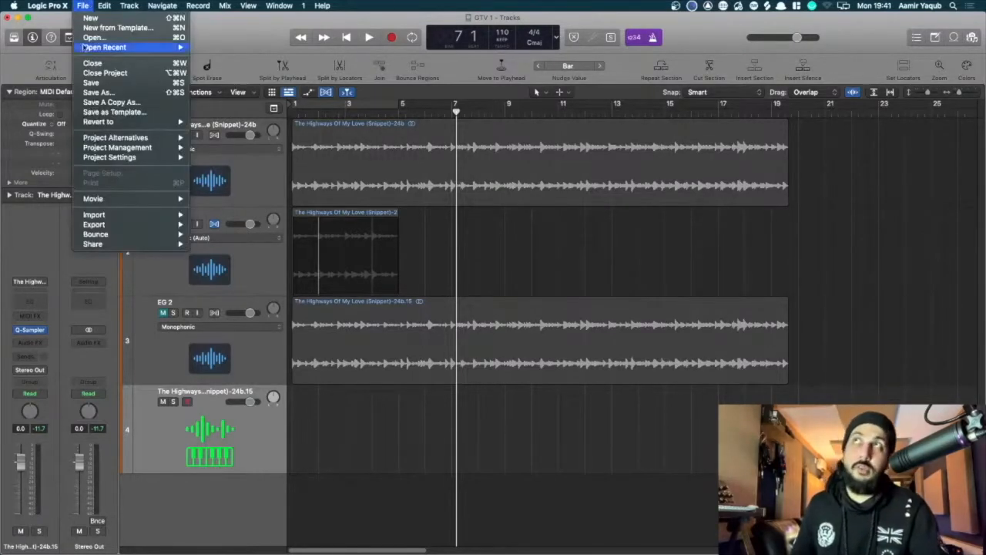
{"action": "left_click", "coordinate": [103, 93]}
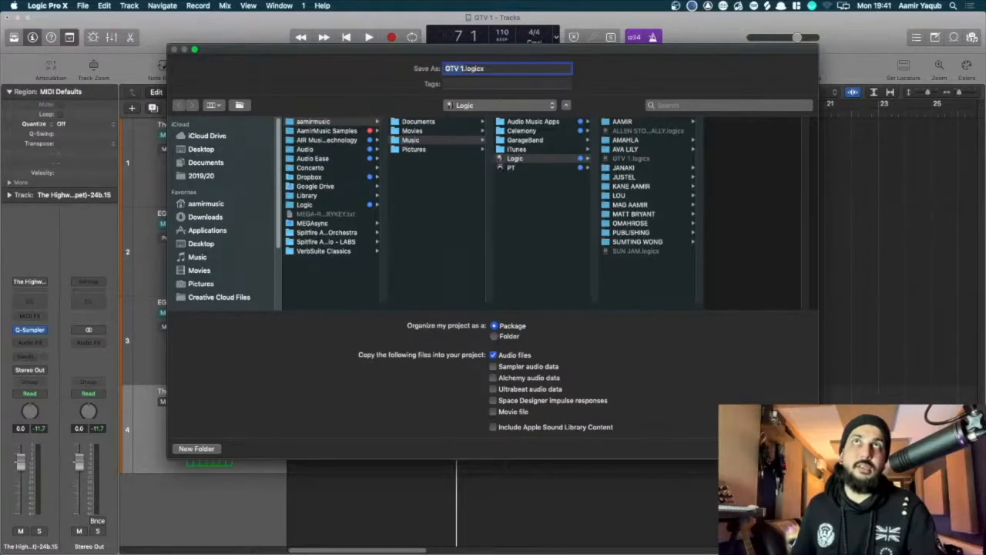
{"action": "left_click", "coordinate": [749, 448]}
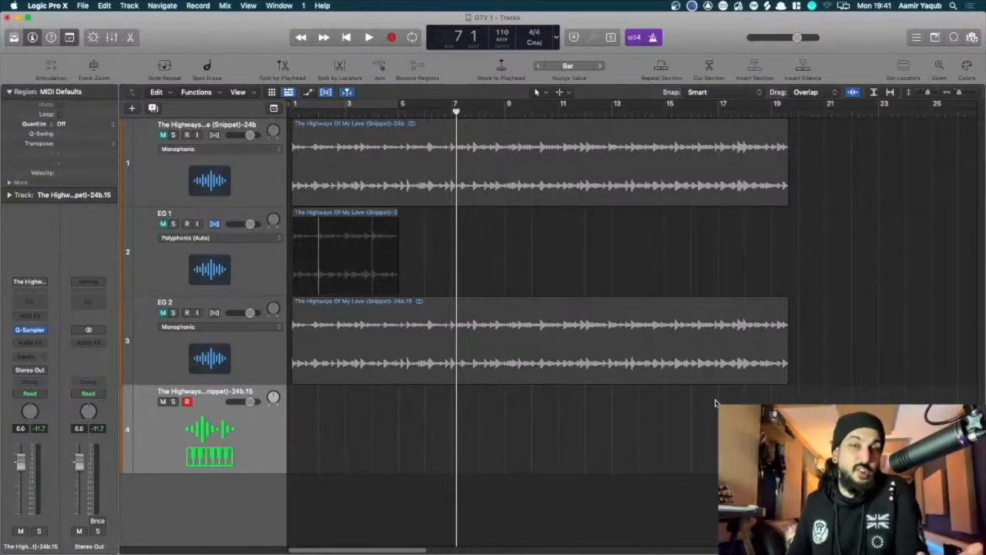
Check the count-in options, record a short trial take of the slices from bar 1, and delete the take.
{"action": "key", "text": "Return"}
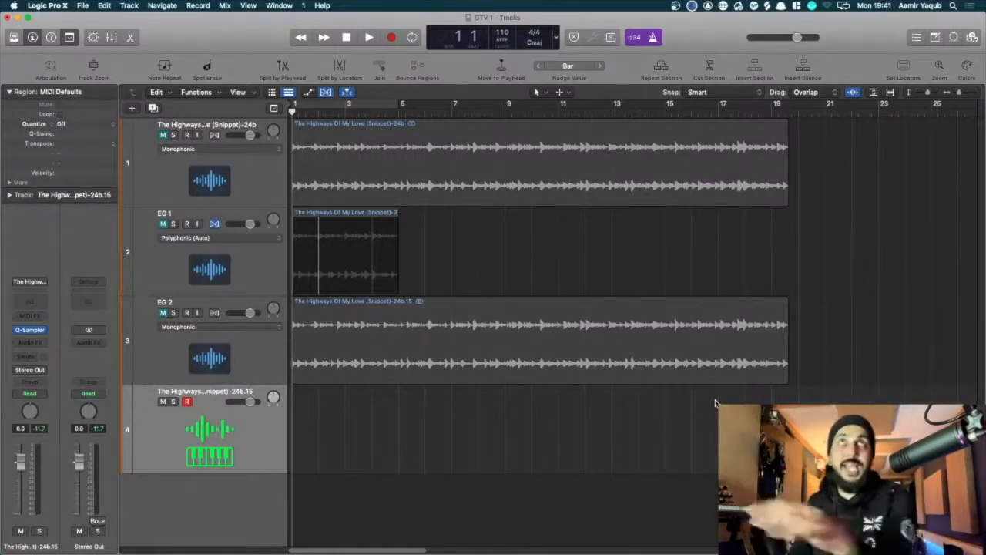
{"action": "right_click", "coordinate": [630, 39]}
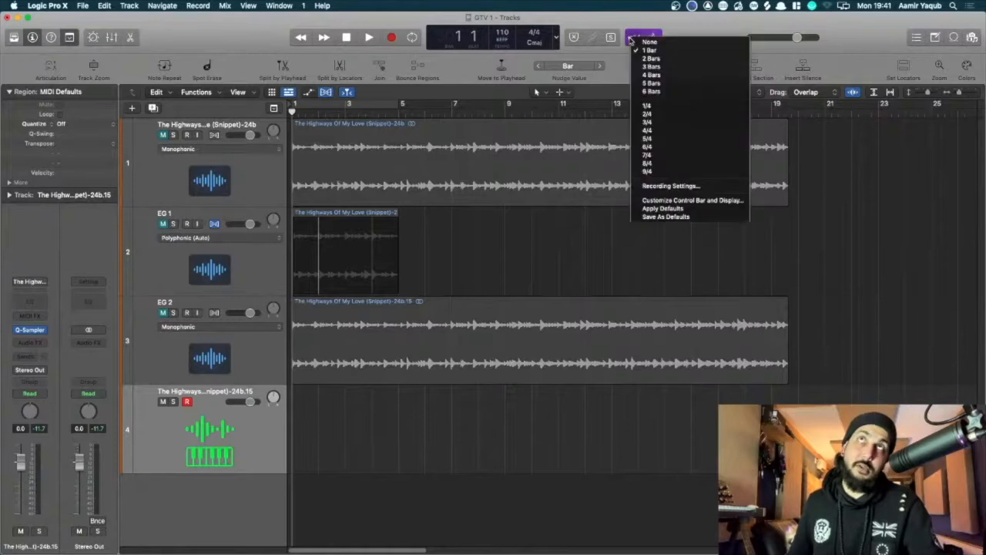
{"action": "left_click", "coordinate": [696, 24]}
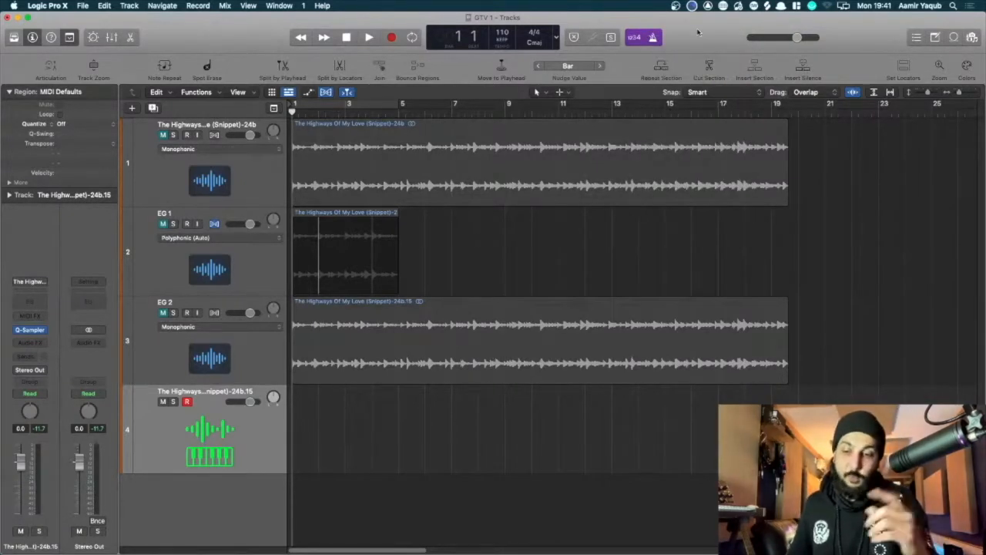
{"action": "key", "text": "r"}
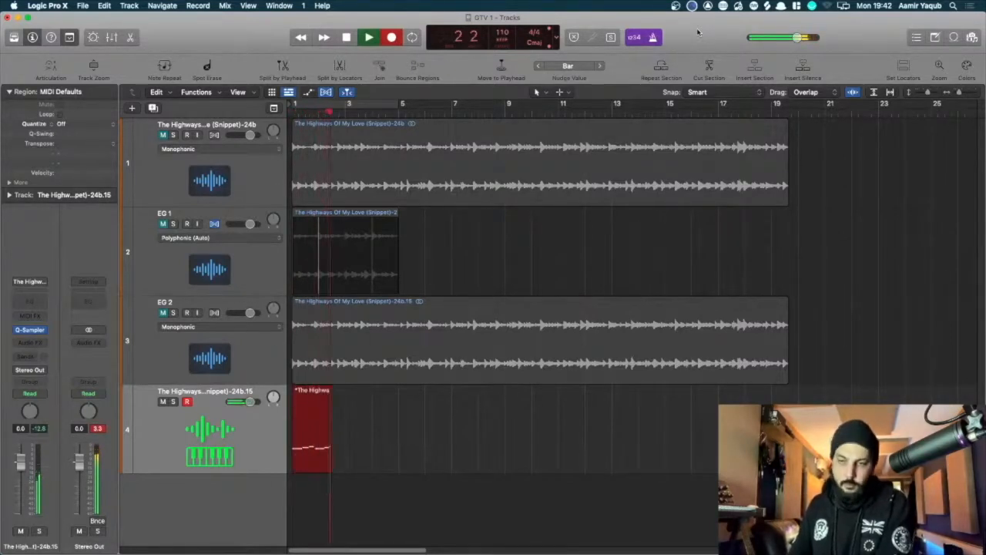
{"action": "key", "text": "space"}
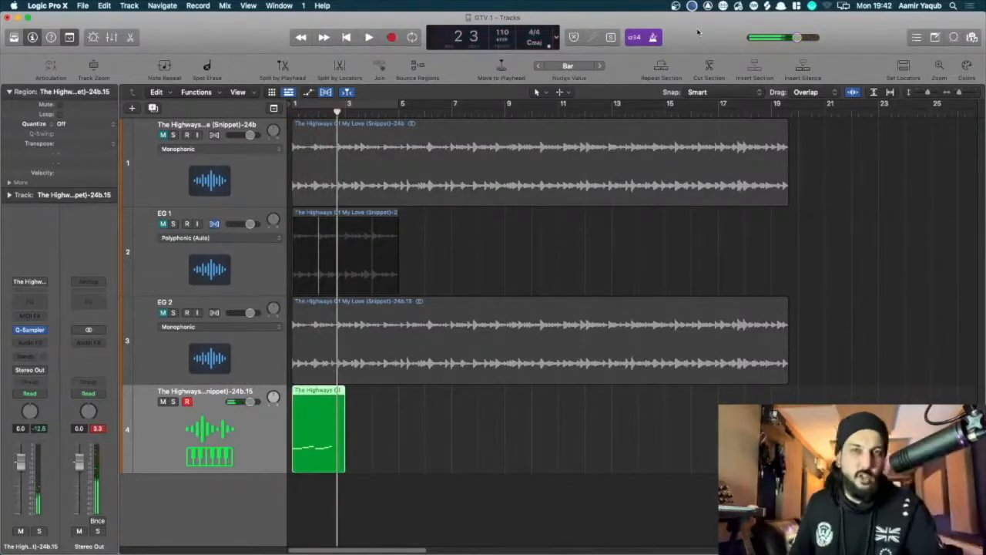
{"action": "left_click_drag", "start_coordinate": [415, 441], "coordinate": [333, 445]}
{"action": "left_click", "coordinate": [333, 445]}
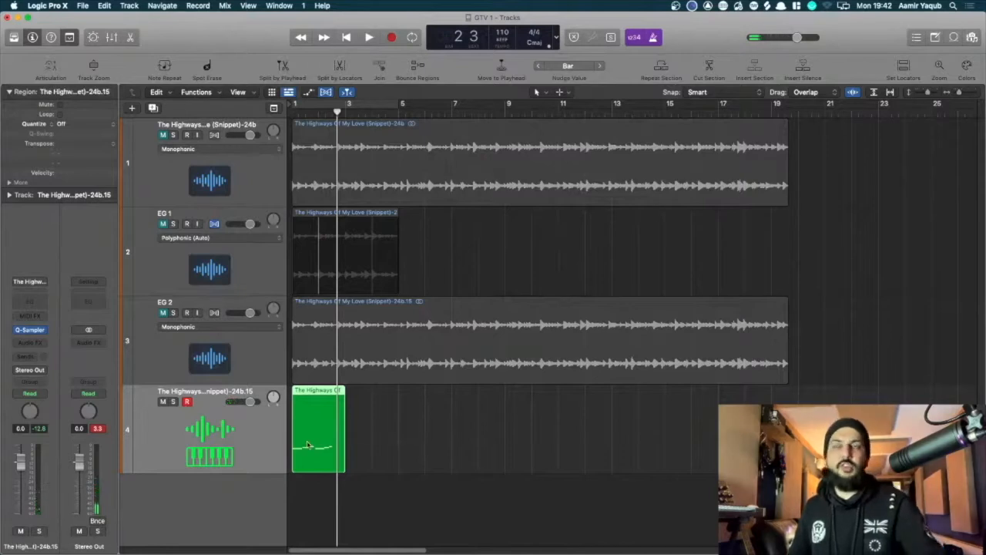
{"action": "key", "text": "Delete"}
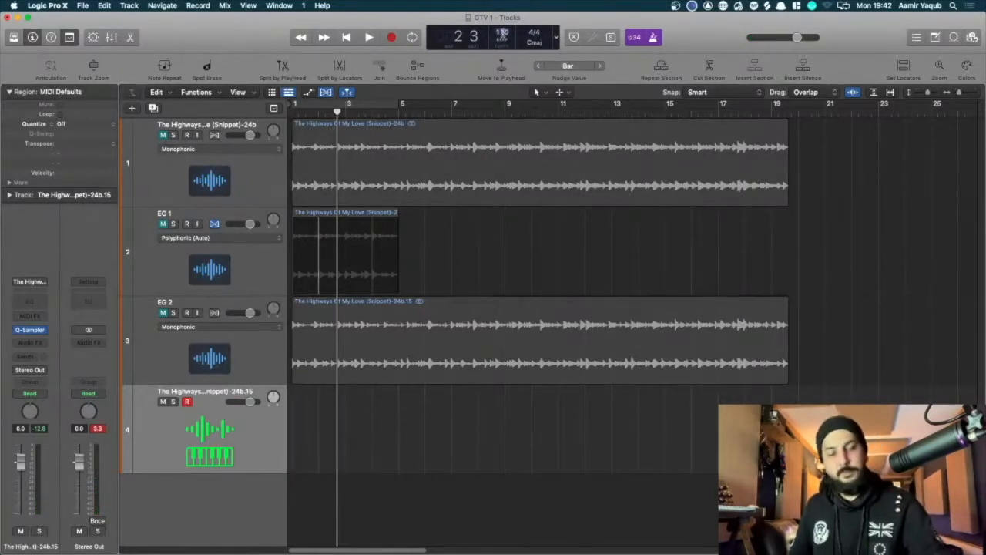
Set the project tempo to 90 BPM and record a four-bar take of the slices from bar 1 on the sampler track.
{"action": "type", "text": "9"}
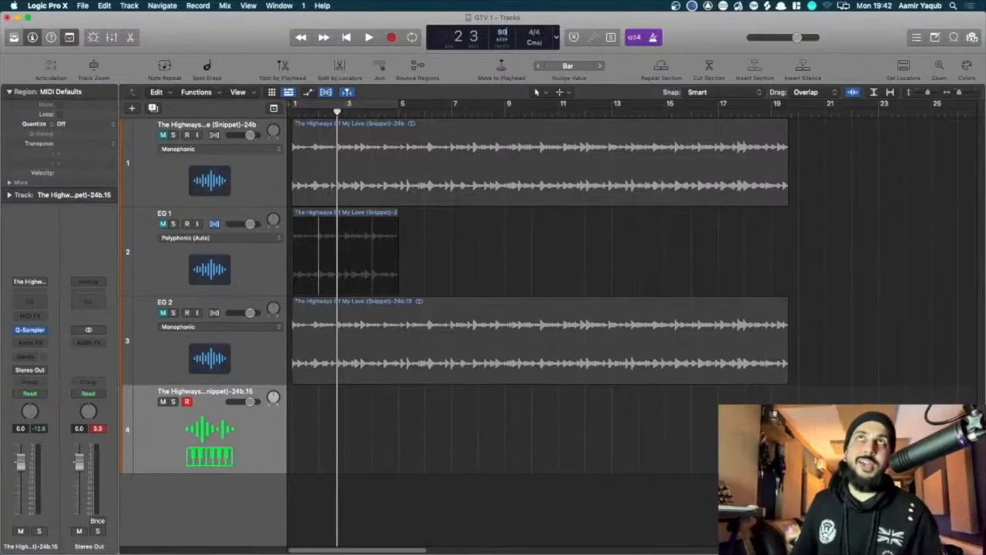
{"action": "type", "text": "0"}
{"action": "key", "text": "Return"}
{"action": "key", "text": "Return"}
{"action": "key", "text": "space"}
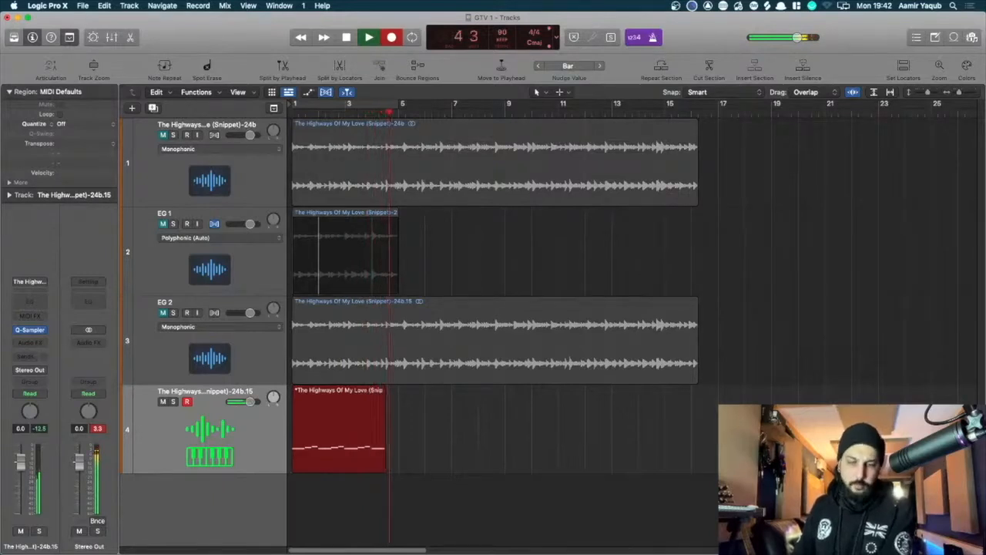
{"action": "key", "text": "space"}
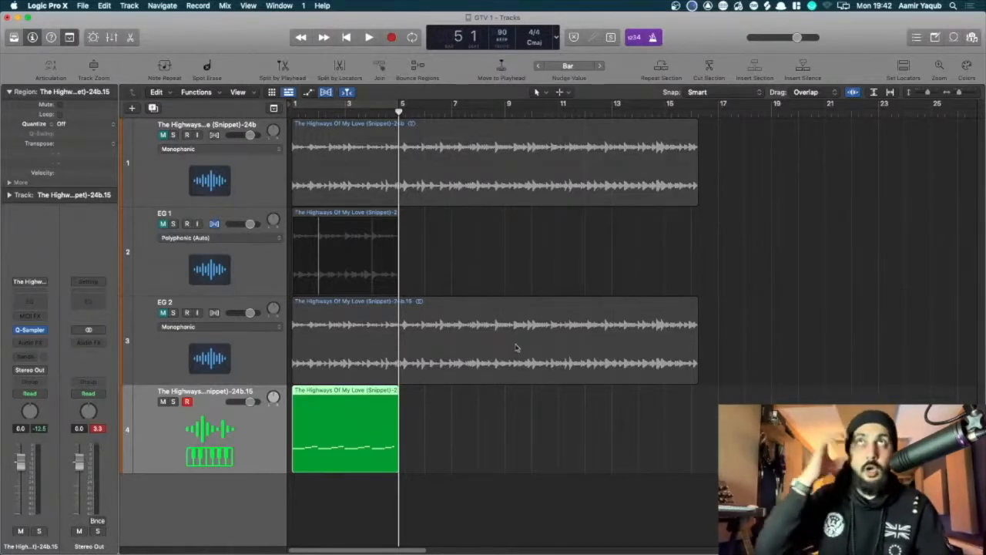
Turn on cycling for bars 1 to 5 and play back the recorded sampler take.
{"action": "left_click", "coordinate": [354, 108]}
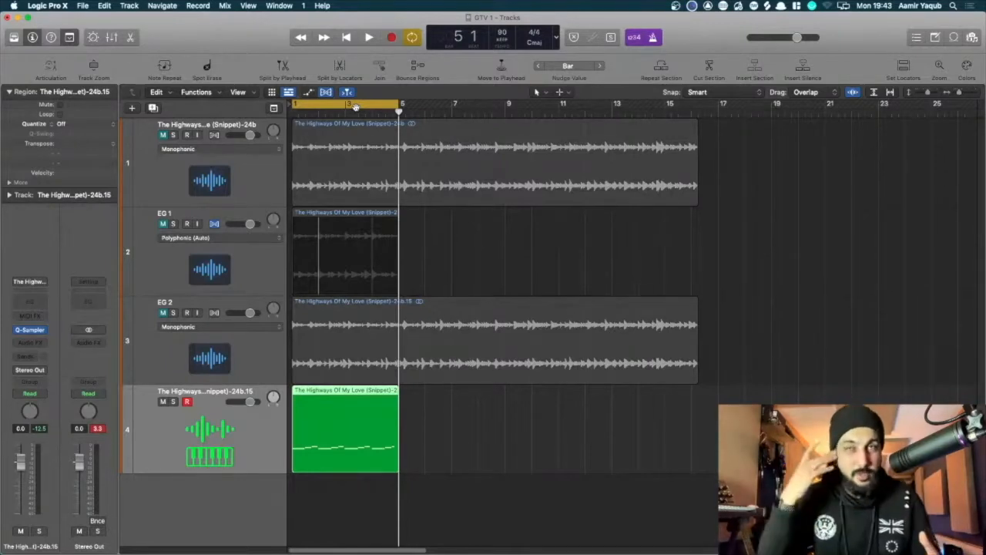
{"action": "key", "text": "super+Right"}
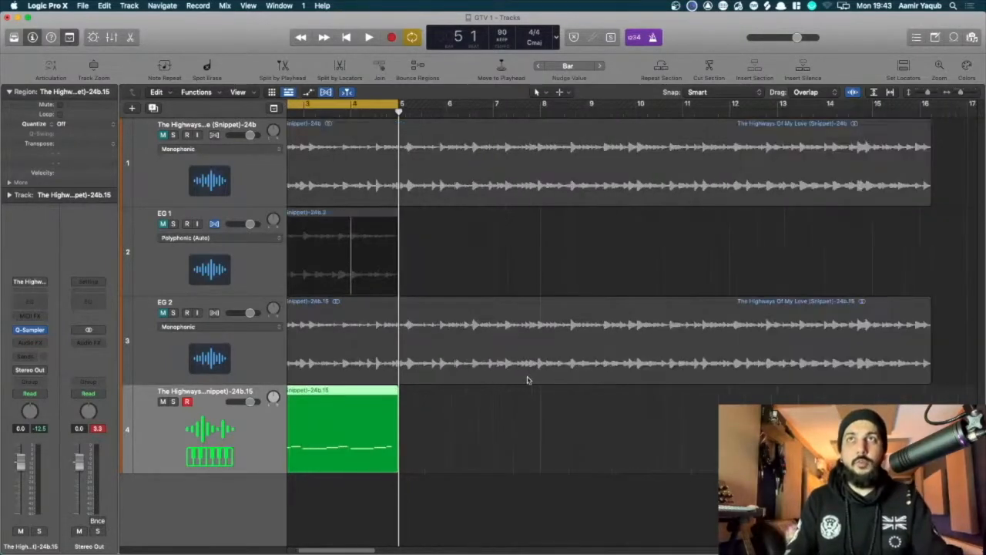
{"action": "scroll", "coordinate": [528, 379], "scroll_direction": "left", "scroll_amount": 3}
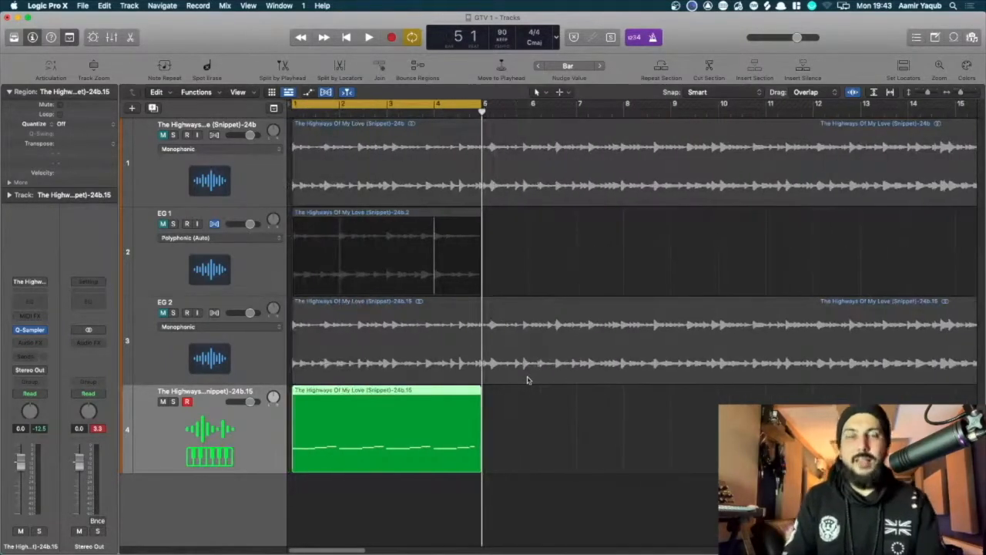
{"action": "key", "text": "space"}
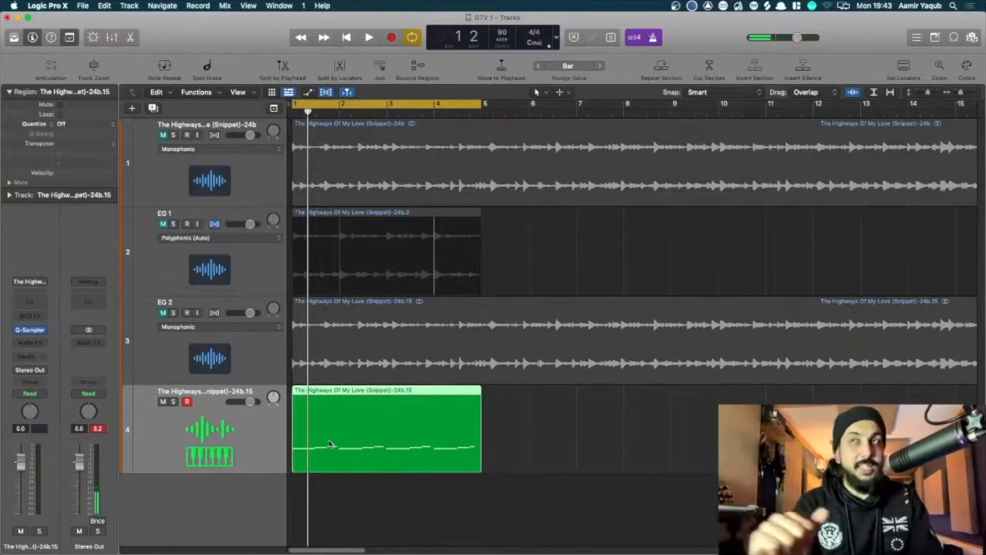
Open the recorded region in the Piano Roll, align its first note with the start of bar 1, and play it back.
{"action": "double_click", "coordinate": [329, 444]}
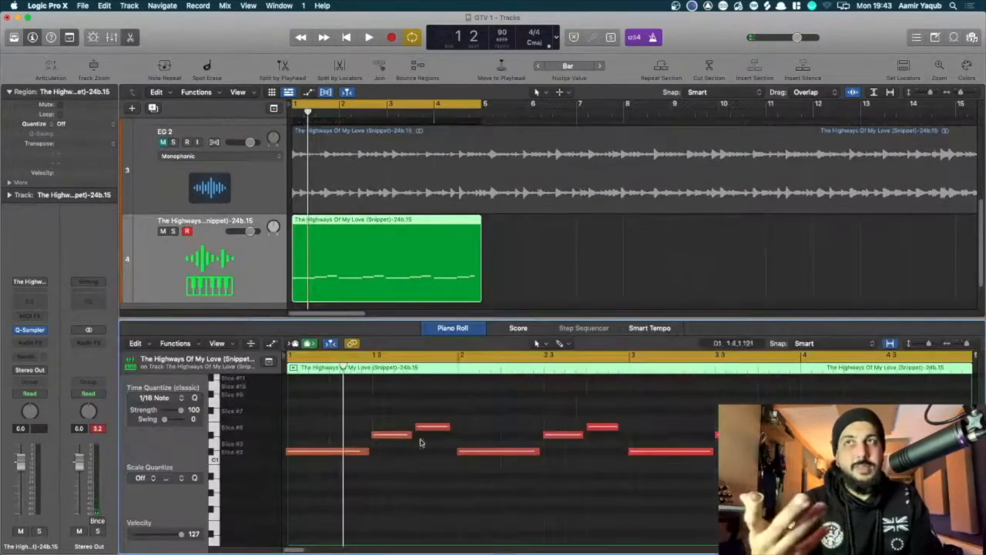
{"action": "left_click", "coordinate": [331, 451]}
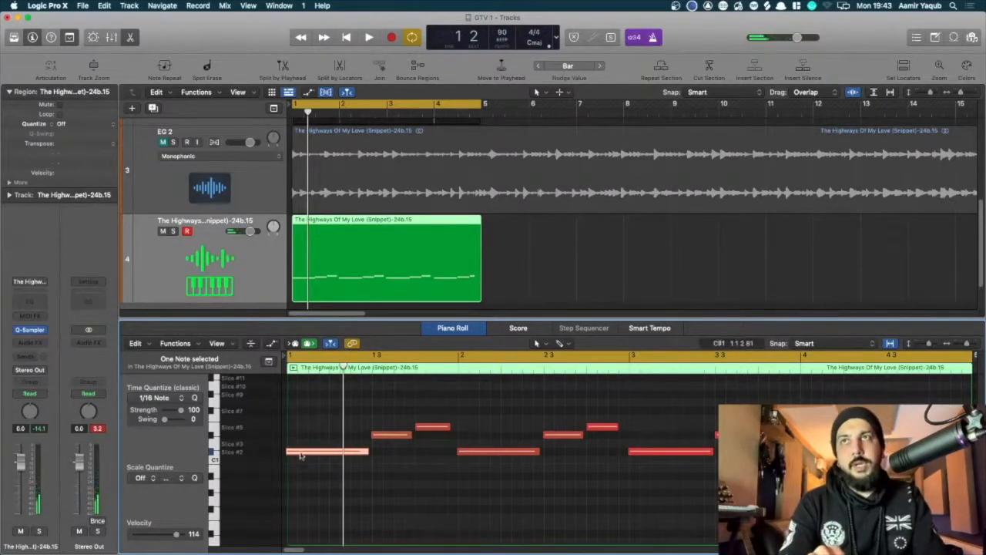
{"action": "left_click_drag", "start_coordinate": [305, 453], "coordinate": [305, 454]}
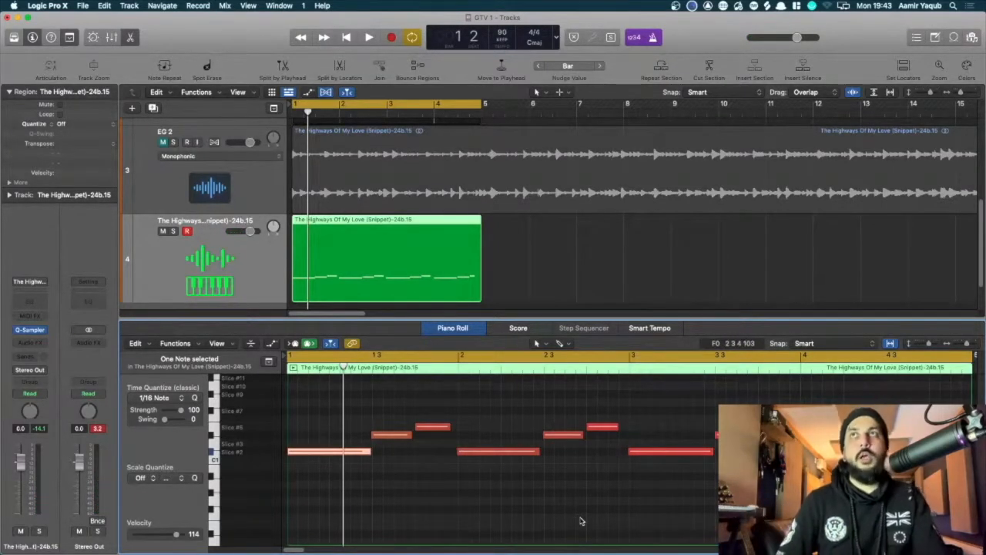
{"action": "key", "text": "space"}
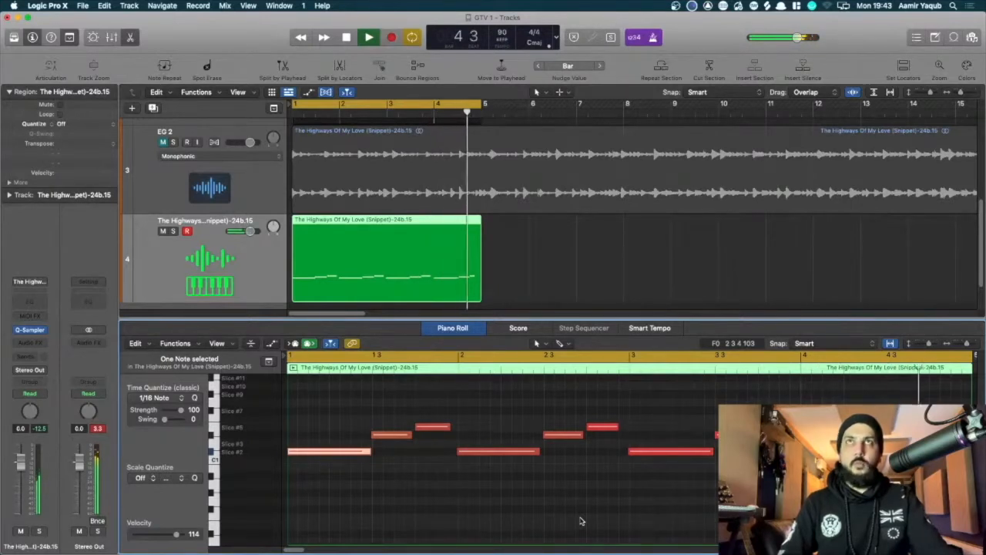
{"action": "key", "text": "space"}
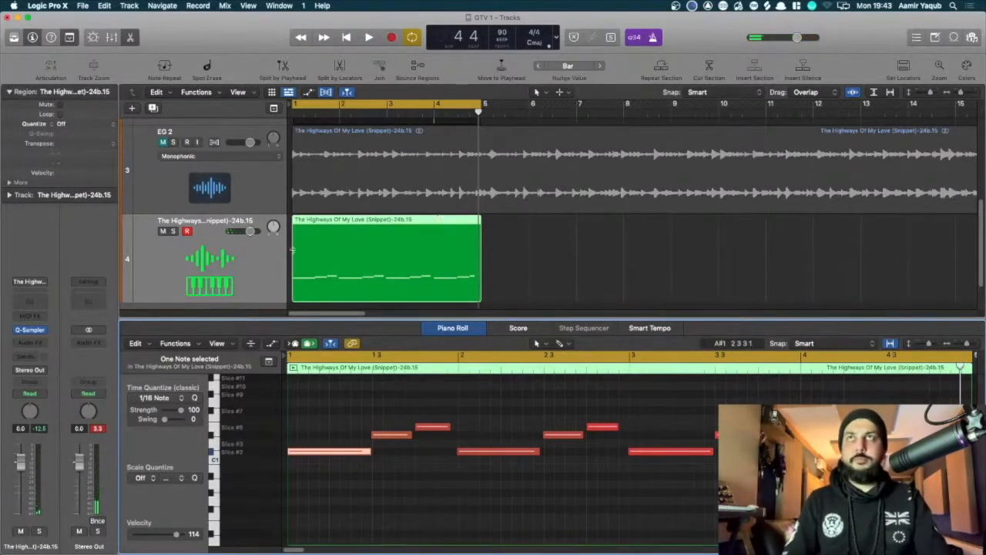
Trim the recorded sampler region so that only its bar 4 pattern is kept.
{"action": "left_click_drag", "start_coordinate": [292, 248], "coordinate": [425, 272]}
{"action": "key", "text": "Delete"}
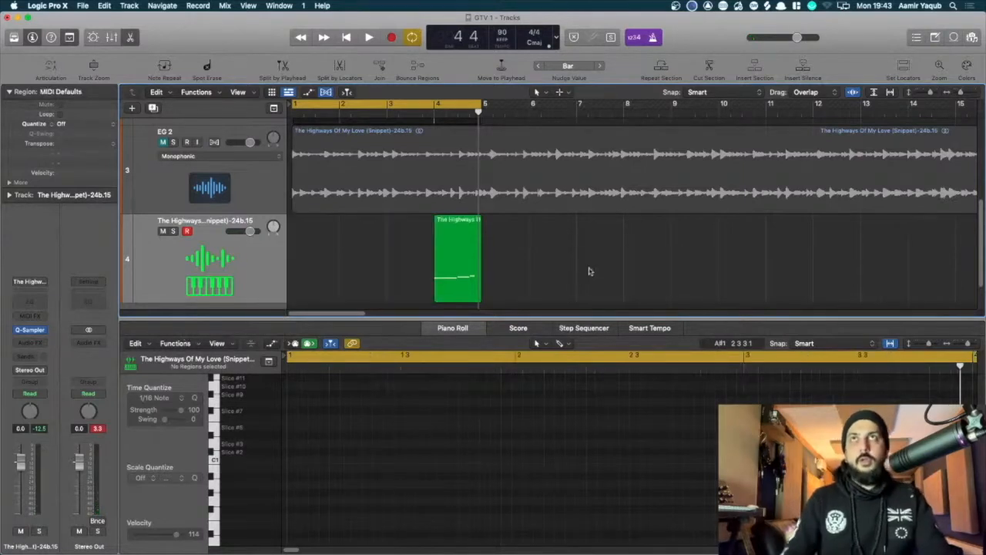
Copy the bar 4 sampler region into bars 1, 2 and 3, and join the four regions into one.
{"action": "left_click", "coordinate": [458, 271]}
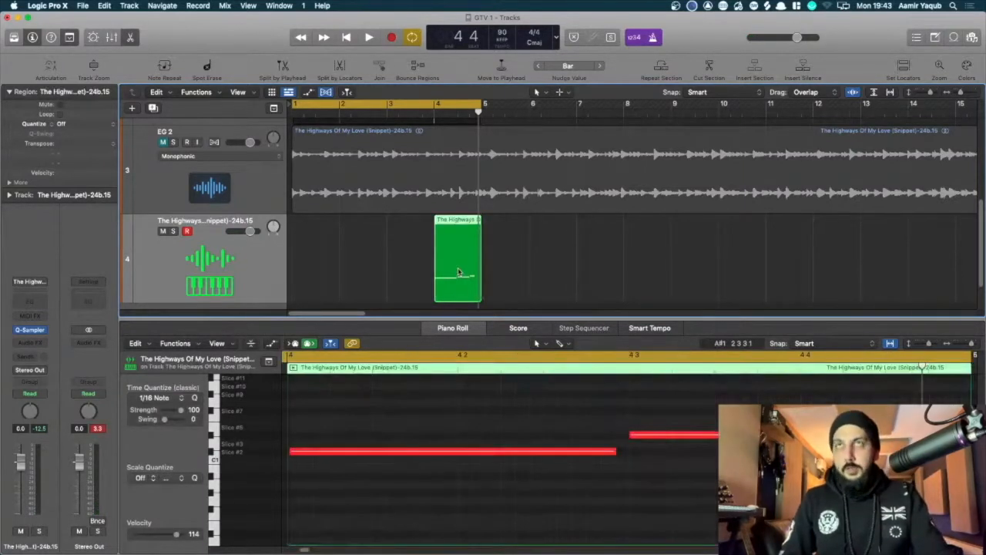
{"action": "left_click_drag", "start_coordinate": [457, 271], "coordinate": [412, 276]}
{"action": "left_click", "coordinate": [574, 252]}
{"action": "left_click_drag", "start_coordinate": [611, 264], "coordinate": [250, 256]}
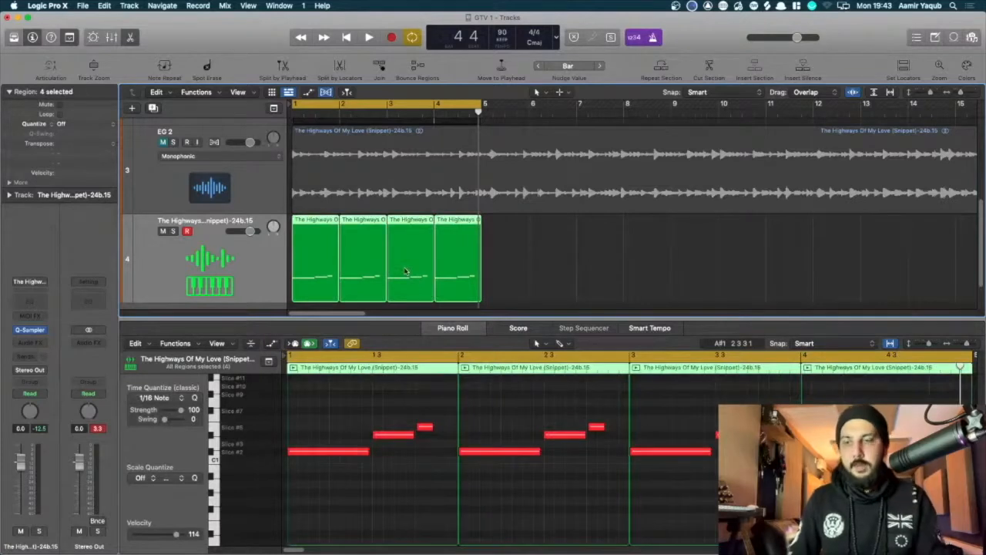
{"action": "key", "text": "super+j"}
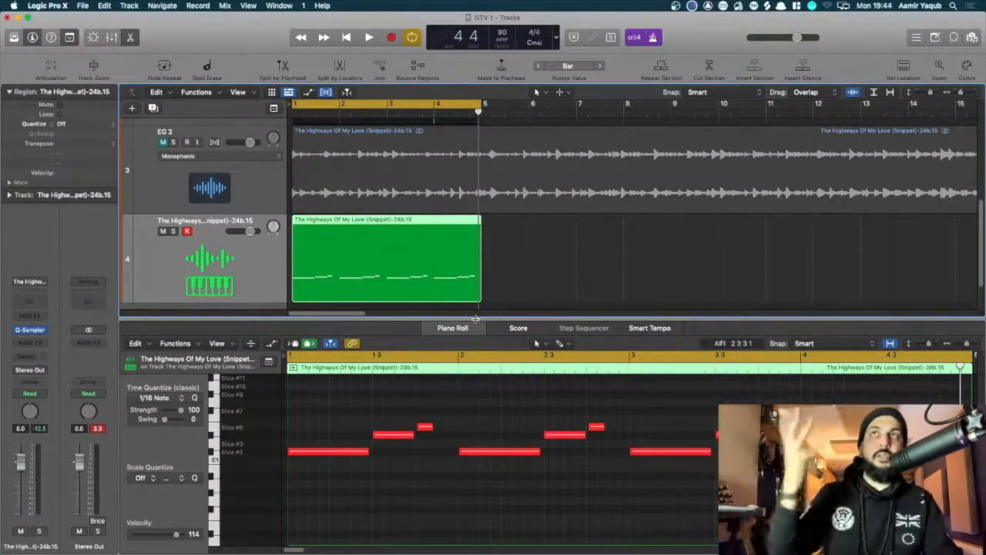
Close the Piano Roll and reduce the track heights so that all four tracks fit compactly in the arrangement.
{"action": "key", "text": "p"}
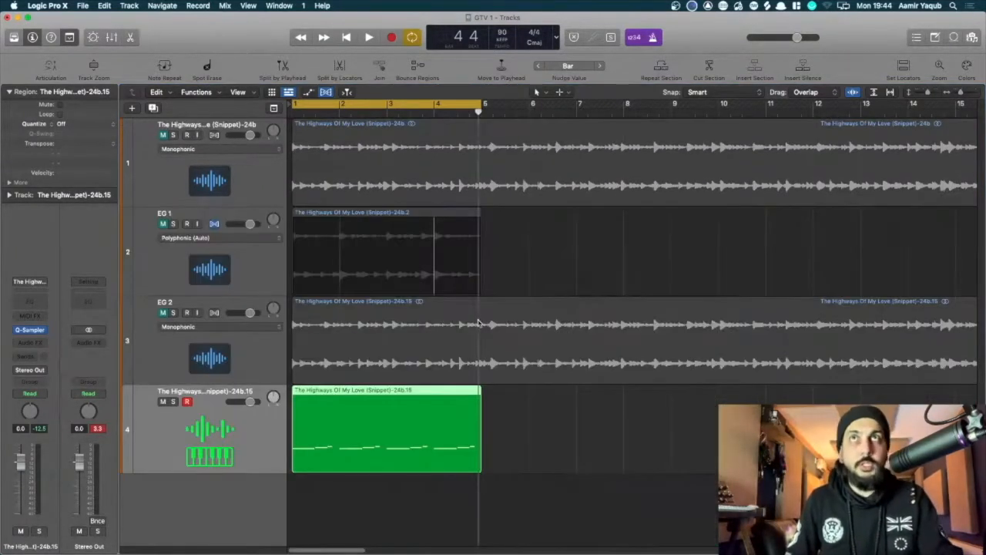
{"action": "key", "text": "super+Up"}
{"action": "key", "text": "super+Up"}
{"action": "key", "text": "super+Up"}
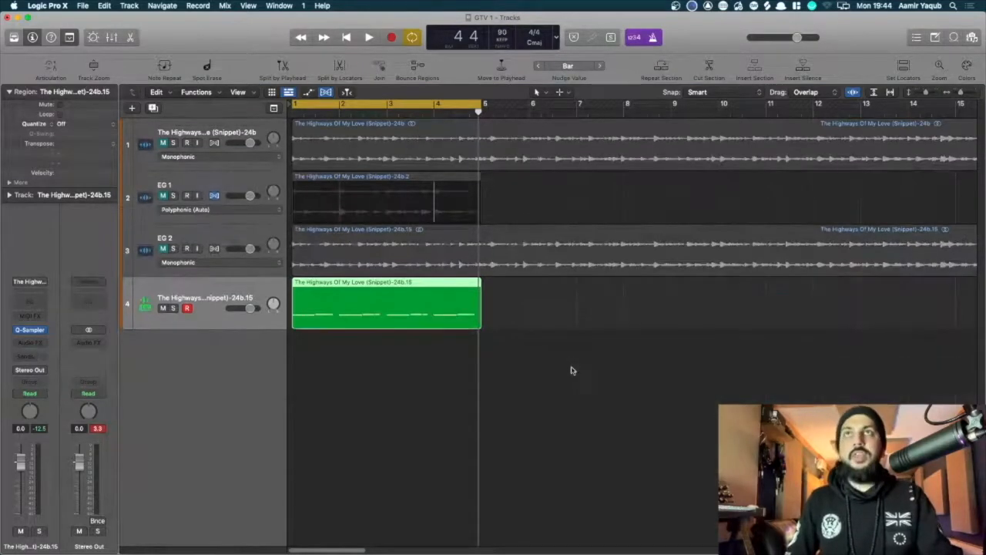
{"action": "key", "text": "super+Left"}
{"action": "key", "text": "super+Left"}
{"action": "key", "text": "super+Right"}
{"action": "key", "text": "super+Right"}
{"action": "scroll", "coordinate": [572, 370], "scroll_direction": "left", "scroll_amount": 3}
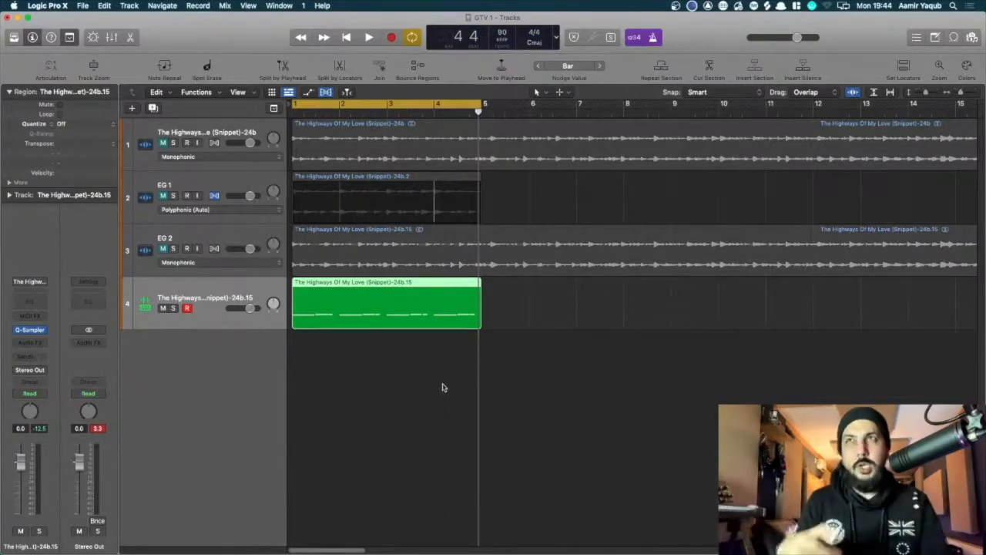
Switch to Finder and place the drum breaks folder window in front of the arrangement, leaving the track headers uncovered.
{"action": "key", "text": "super+Tab"}
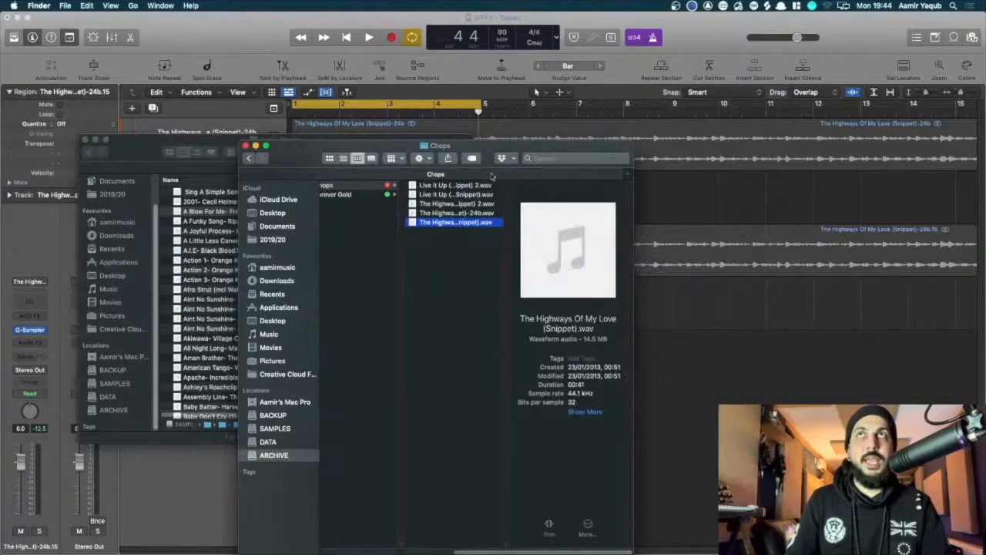
{"action": "left_click", "coordinate": [217, 144]}
{"action": "left_click_drag", "start_coordinate": [217, 143], "coordinate": [671, 121]}
{"action": "left_click_drag", "start_coordinate": [286, 155], "coordinate": [356, 170]}
{"action": "left_click", "coordinate": [316, 161]}
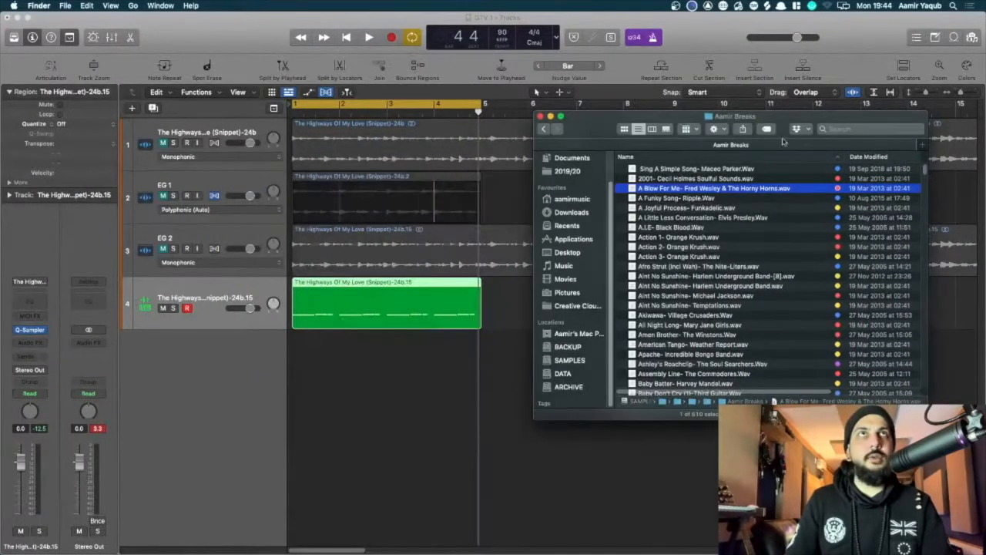
{"action": "left_click_drag", "start_coordinate": [797, 121], "coordinate": [683, 118]}
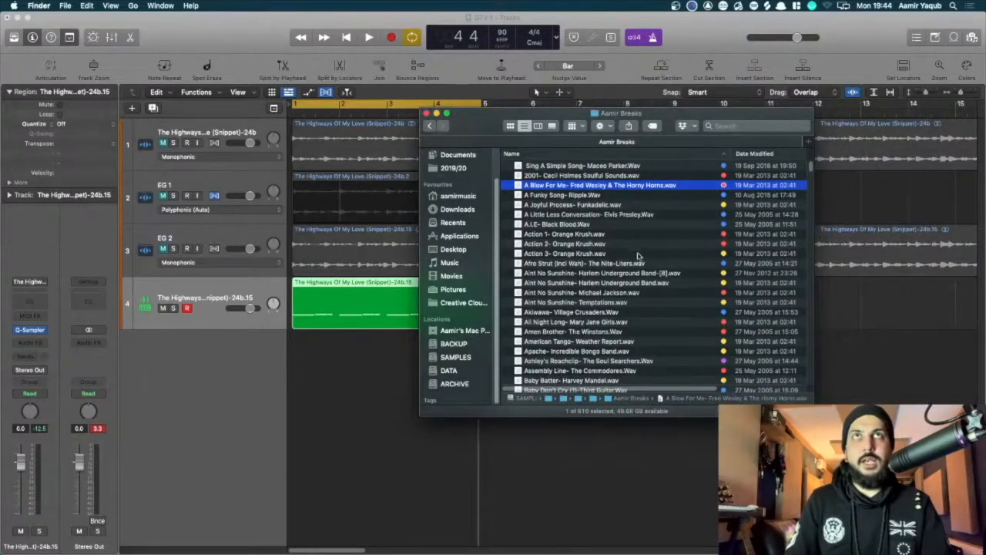
Preview the sample Aint No Sunshine- Michael Jackson.wav in the drum breaks folder.
{"action": "scroll", "coordinate": [638, 256], "scroll_direction": "down", "scroll_amount": 5}
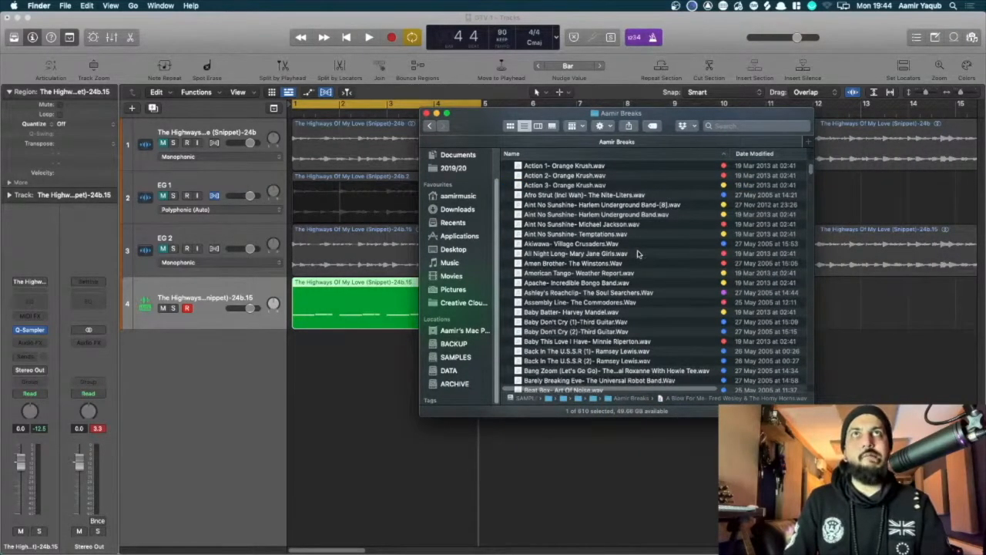
{"action": "left_click", "coordinate": [635, 224]}
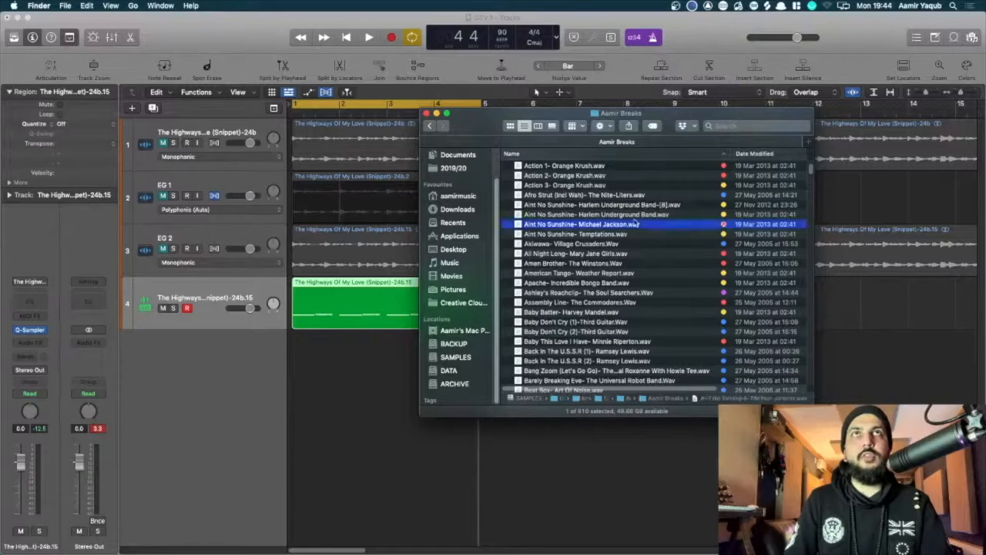
{"action": "key", "text": "space"}
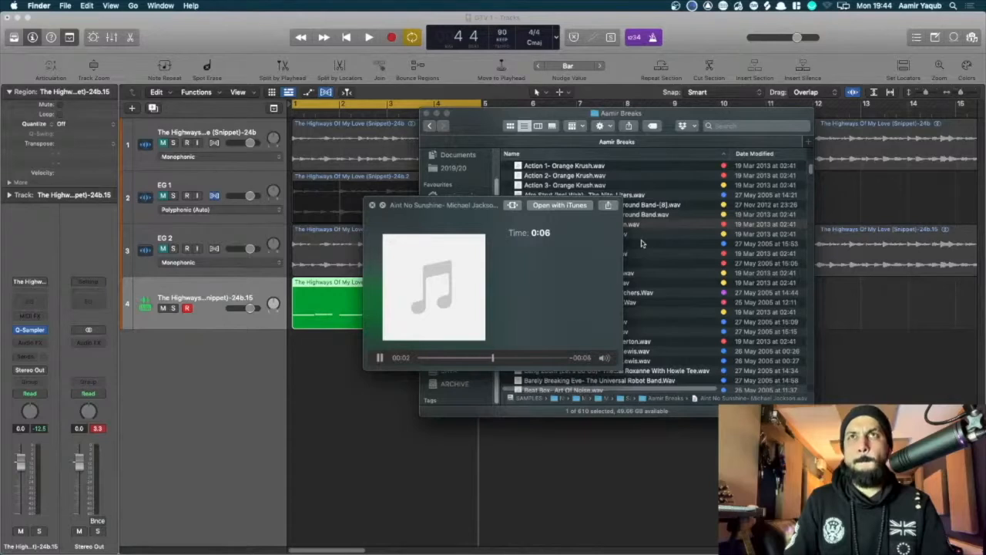
{"action": "key", "text": "space"}
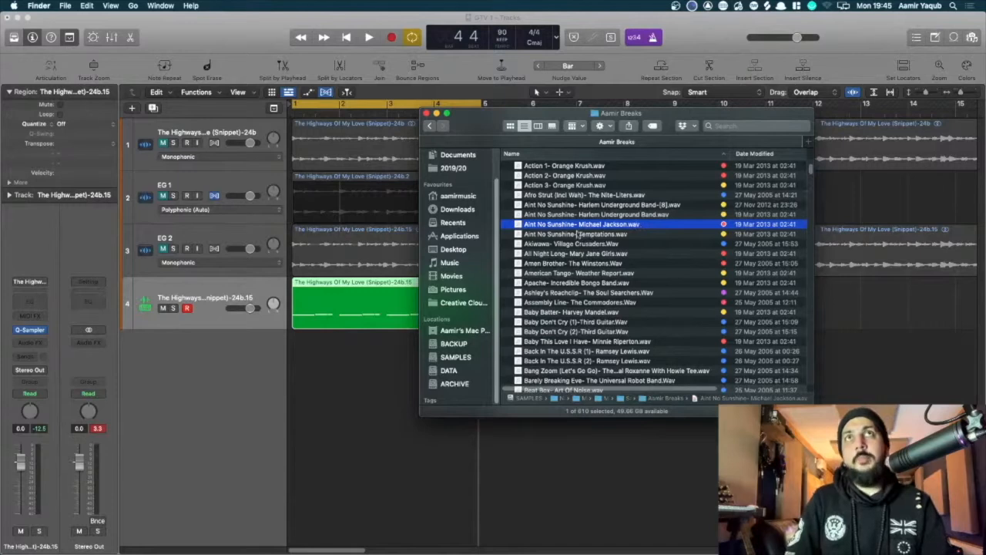
Load Aint No Sunshine- Michael Jackson.wav into Quick Sampler in Slice mode on a new track below track 4, and close the plug-in window.
{"action": "left_click_drag", "start_coordinate": [578, 224], "coordinate": [204, 368]}
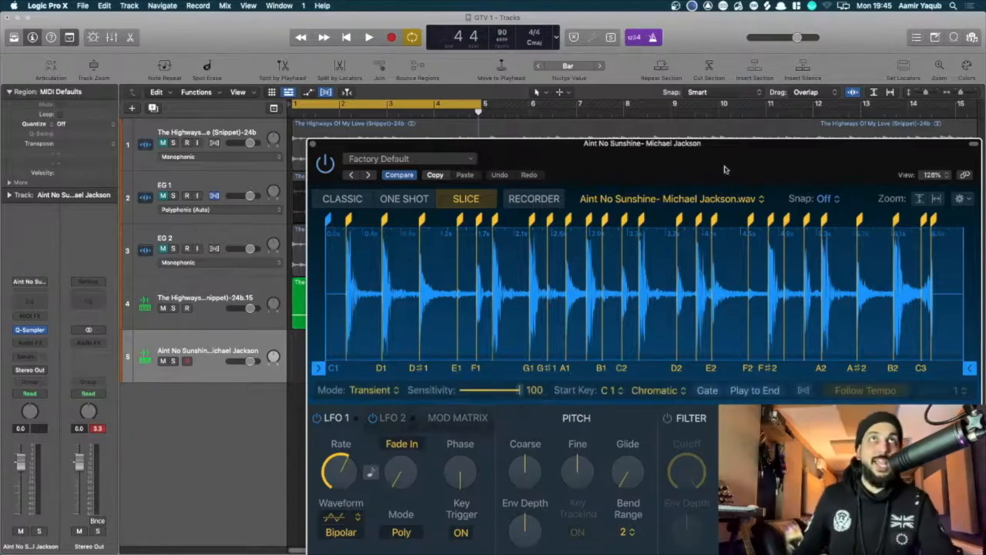
{"action": "left_click_drag", "start_coordinate": [724, 169], "coordinate": [652, 125]}
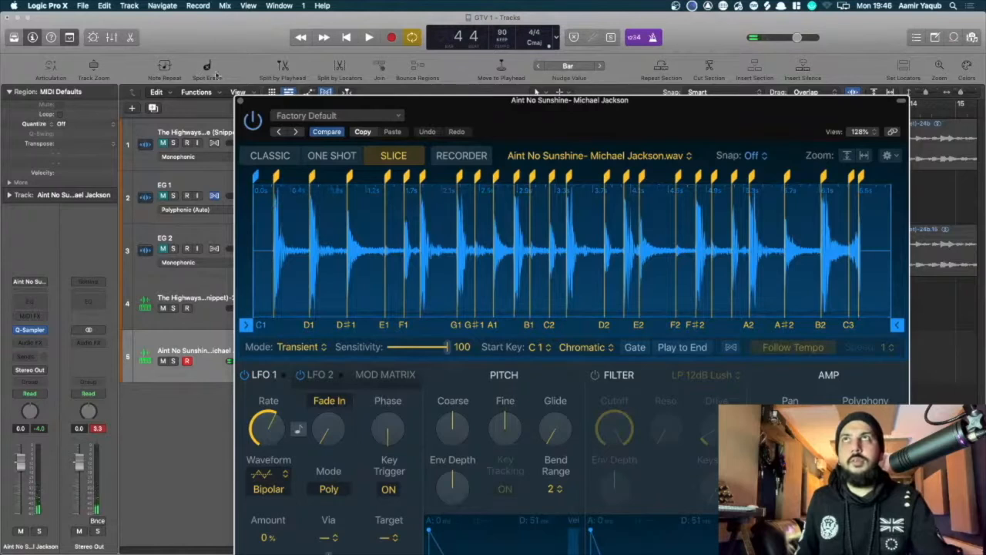
{"action": "left_click", "coordinate": [241, 102]}
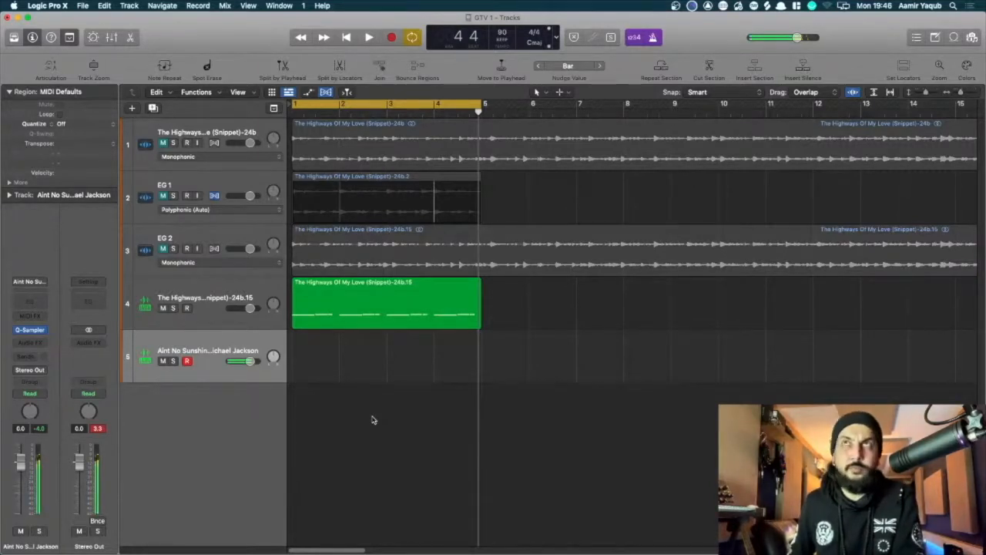
Play back the four-bar cycle, and record a four-bar drum pattern on the Aint No Sunshine sampler track.
{"action": "key", "text": "space"}
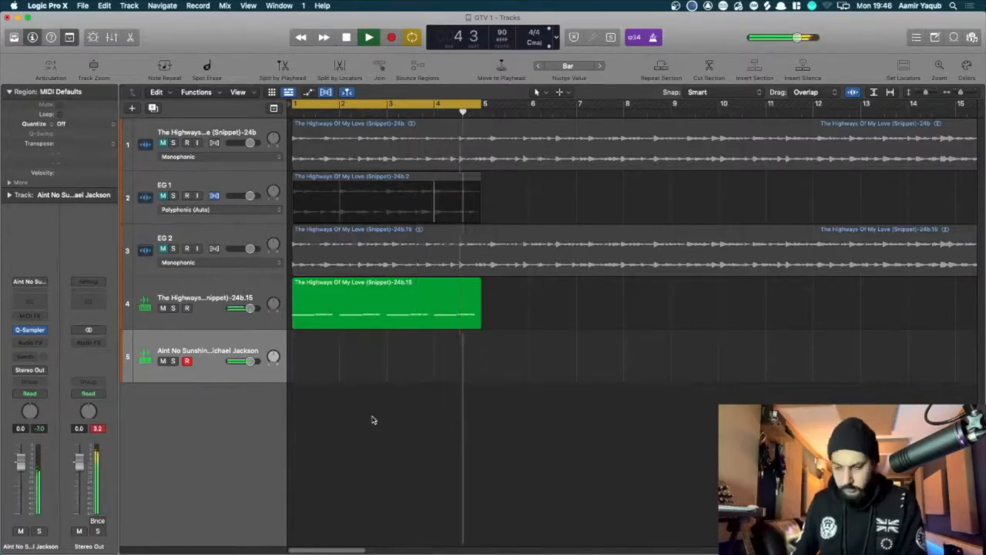
{"action": "key", "text": "space"}
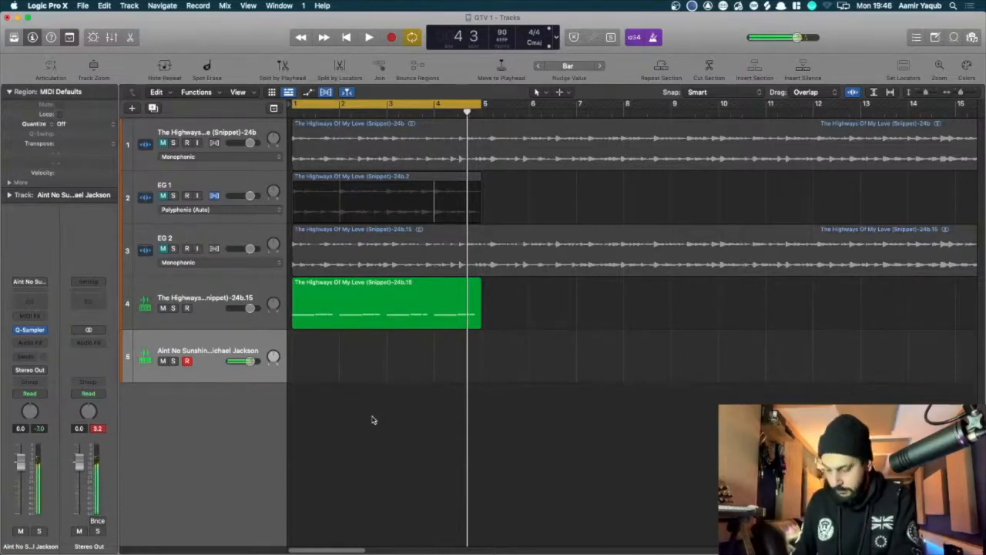
{"action": "key", "text": "r"}
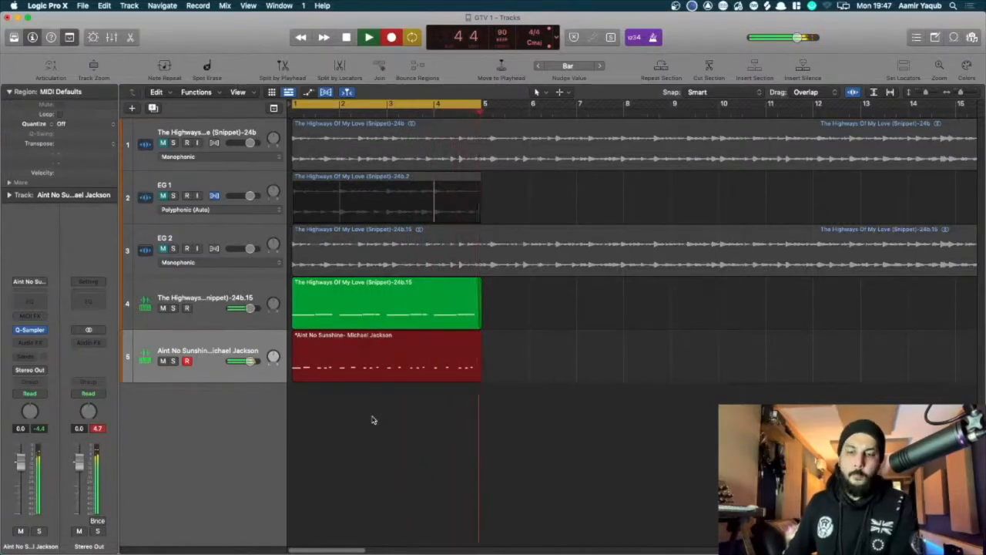
{"action": "key", "text": "space"}
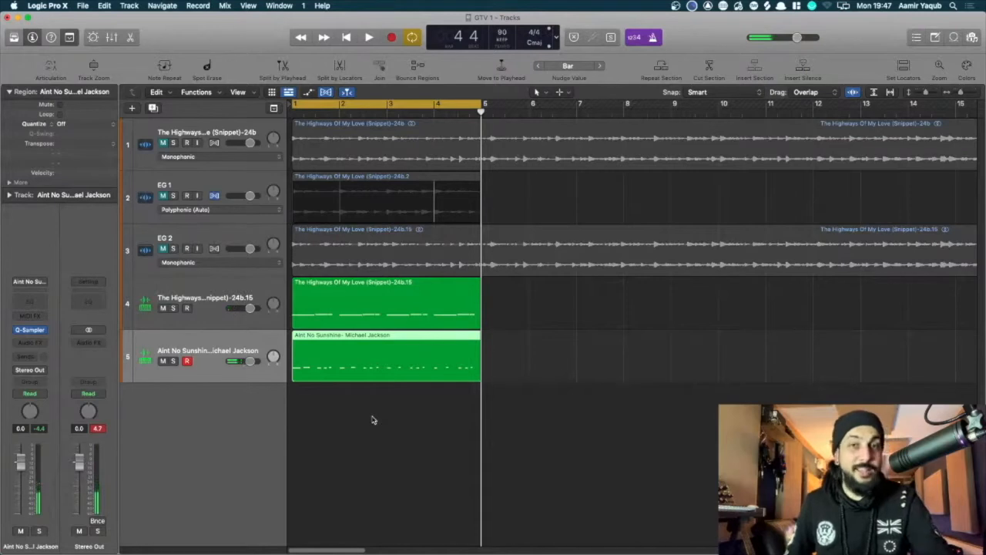
Open the recorded drum region in the Piano Roll, and duplicate its sampler track with a copy of the region on track 6.
{"action": "double_click", "coordinate": [394, 353]}
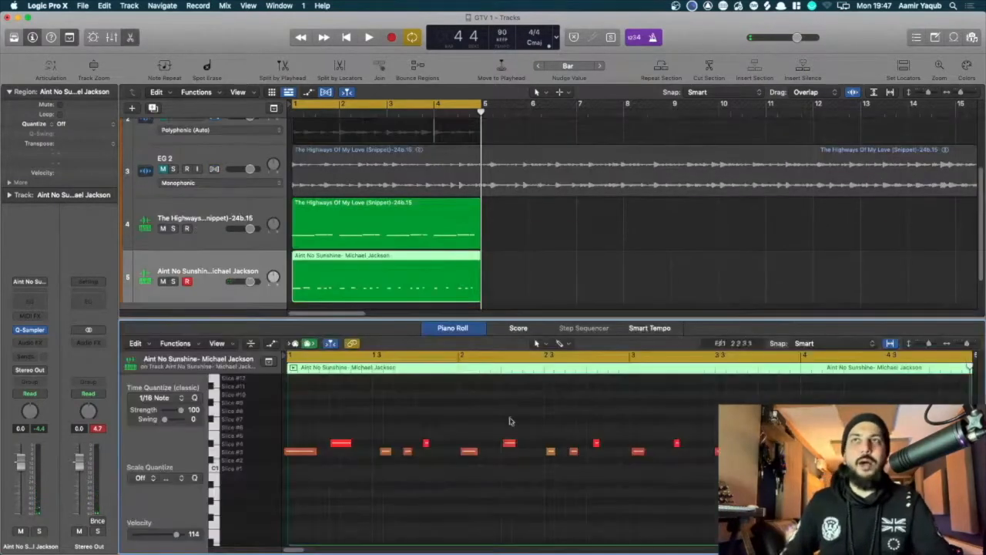
{"action": "scroll", "coordinate": [259, 240], "scroll_direction": "down", "scroll_amount": 3}
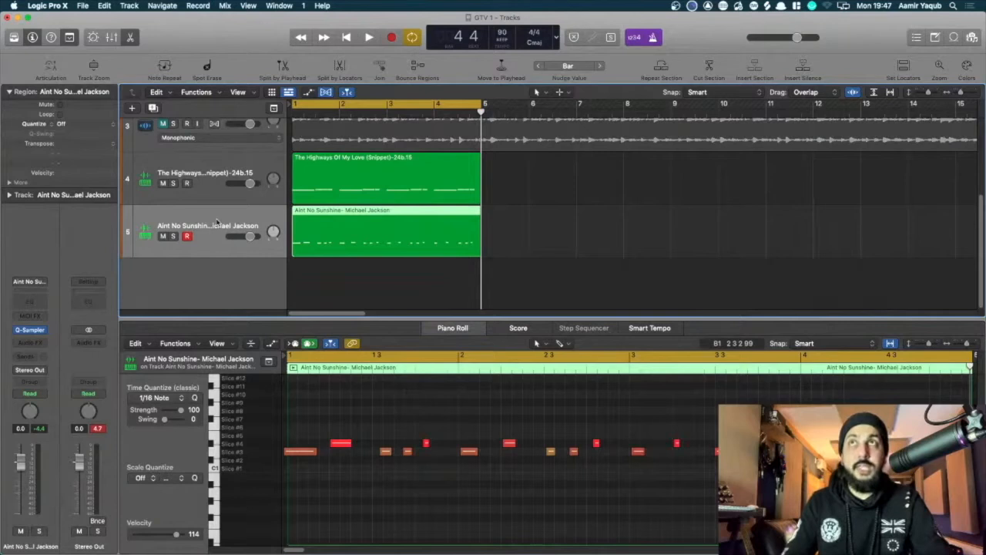
{"action": "key", "text": "super+d"}
{"action": "left_click", "coordinate": [394, 243]}
{"action": "left_click_drag", "start_coordinate": [385, 237], "coordinate": [386, 296]}
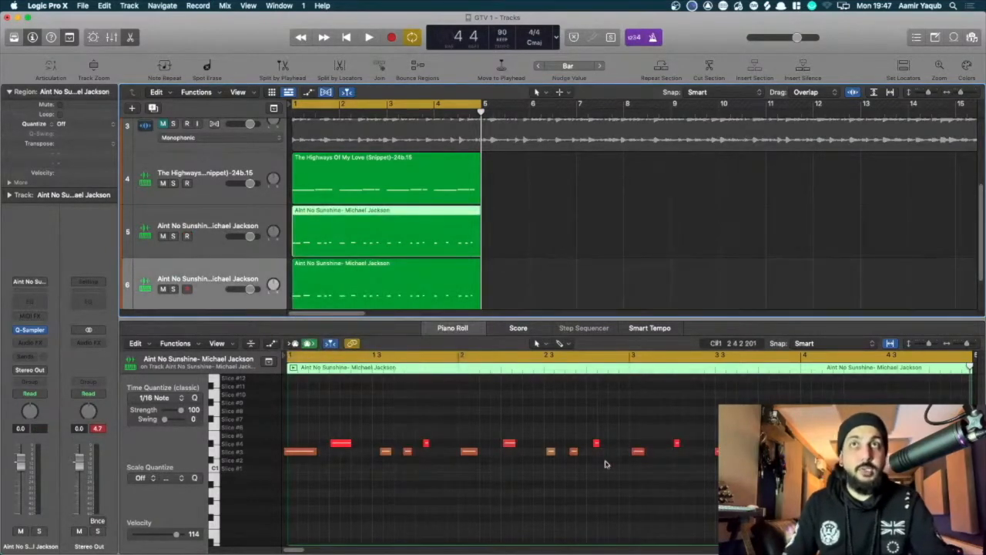
Delete all Slice #4 notes from the drum region on track 5, keeping only the Slice #3 notes.
{"action": "scroll", "coordinate": [605, 463], "scroll_direction": "down", "scroll_amount": 5}
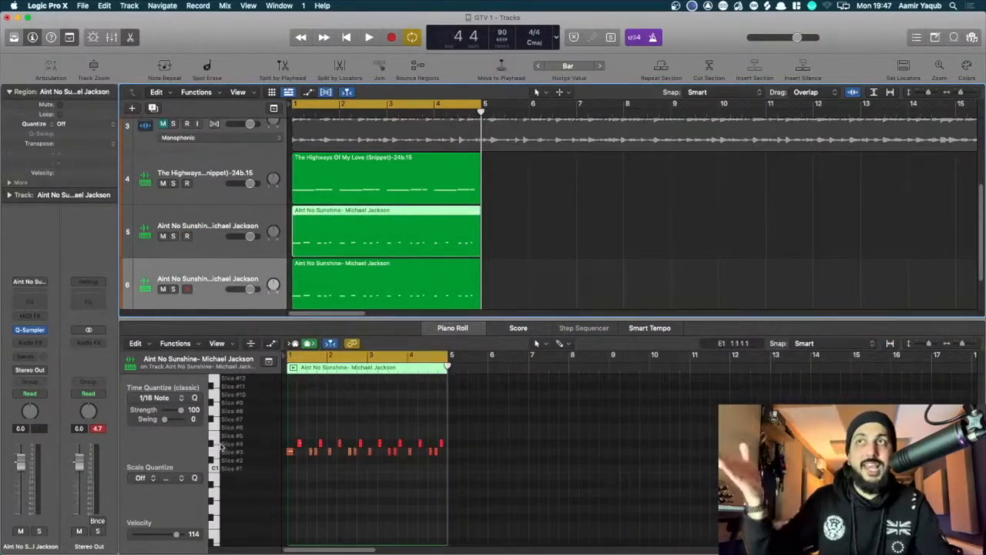
{"action": "left_click", "coordinate": [214, 445]}
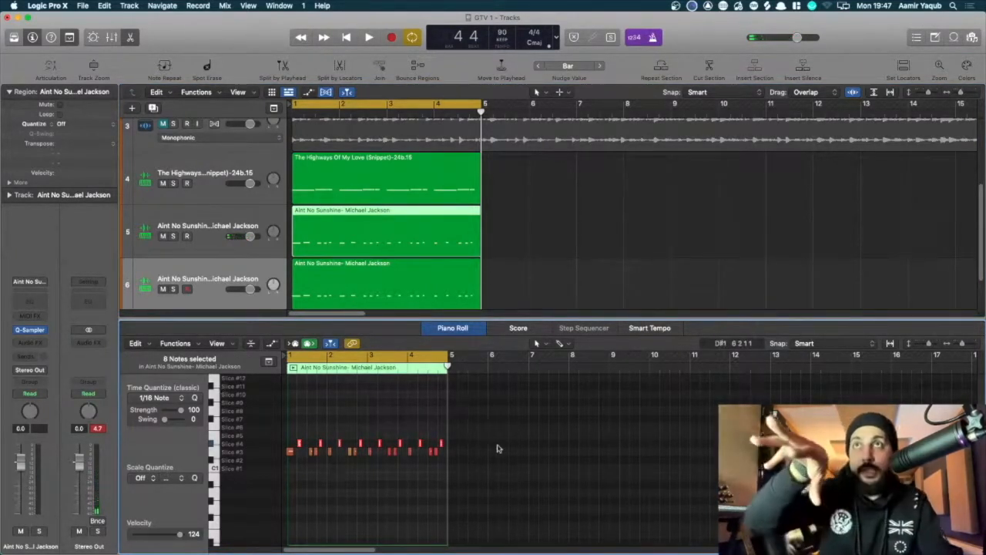
{"action": "left_click", "coordinate": [251, 216]}
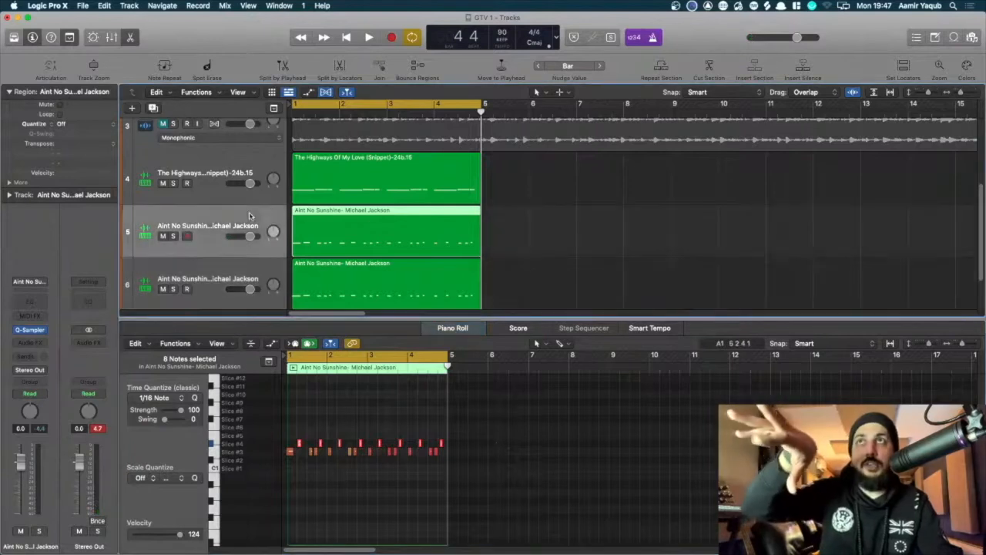
{"action": "left_click", "coordinate": [211, 443]}
{"action": "left_click_drag", "start_coordinate": [488, 440], "coordinate": [269, 454]}
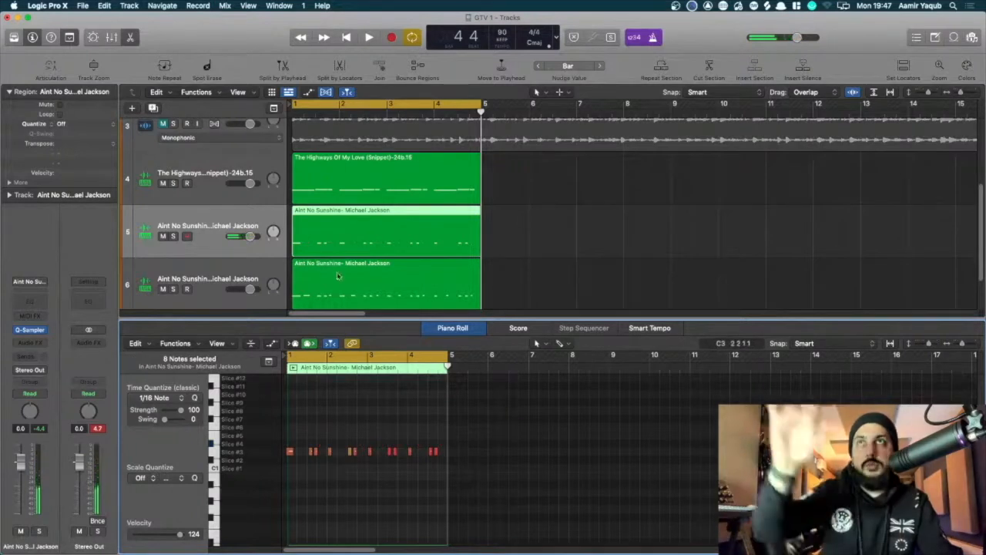
Rename track 5 as KICKS.
{"action": "left_click", "coordinate": [244, 223]}
{"action": "double_click", "coordinate": [243, 224]}
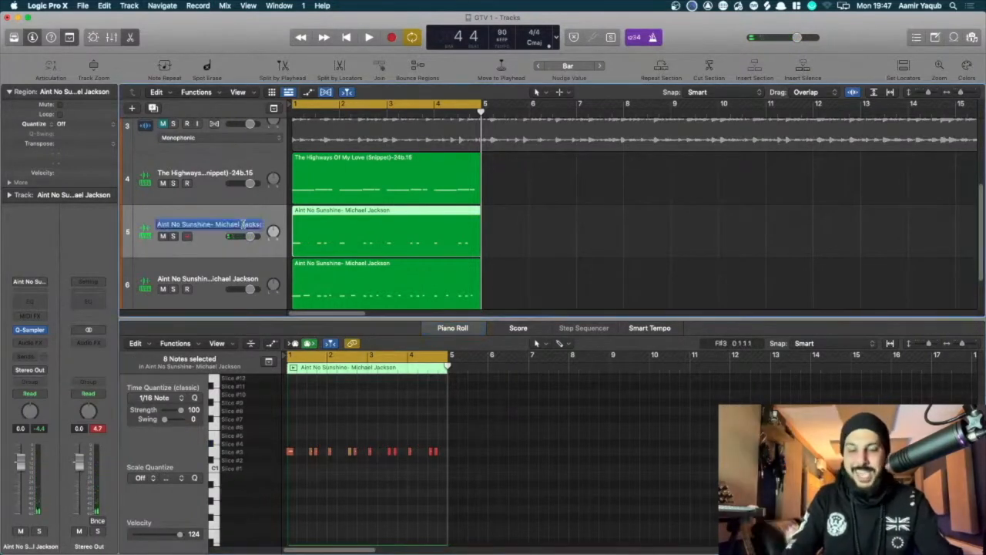
{"action": "type", "text": "KICKS"}
{"action": "key", "text": "Return"}
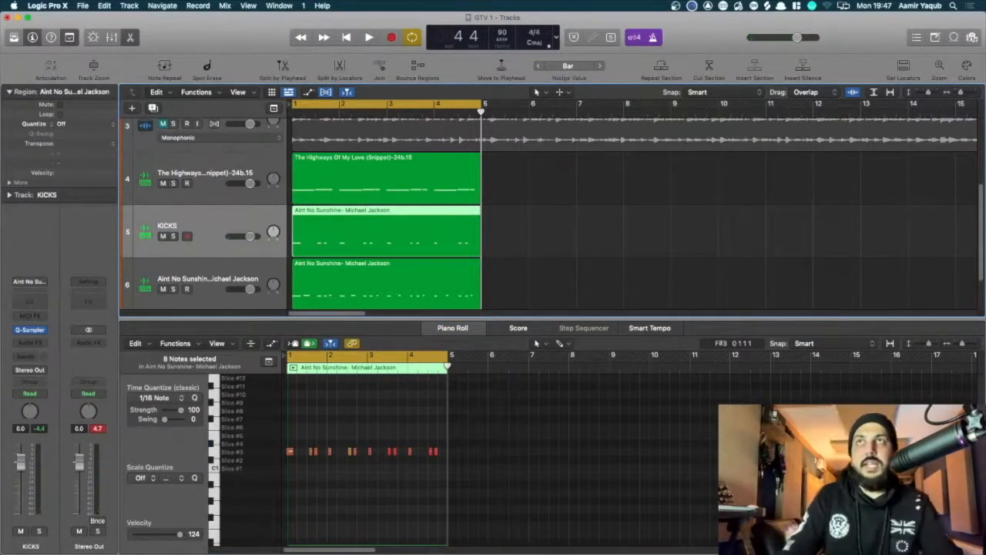
Delete all Slice #3 notes from the copied drum region on track 6, keeping only the Slice #4 notes.
{"action": "left_click", "coordinate": [239, 265]}
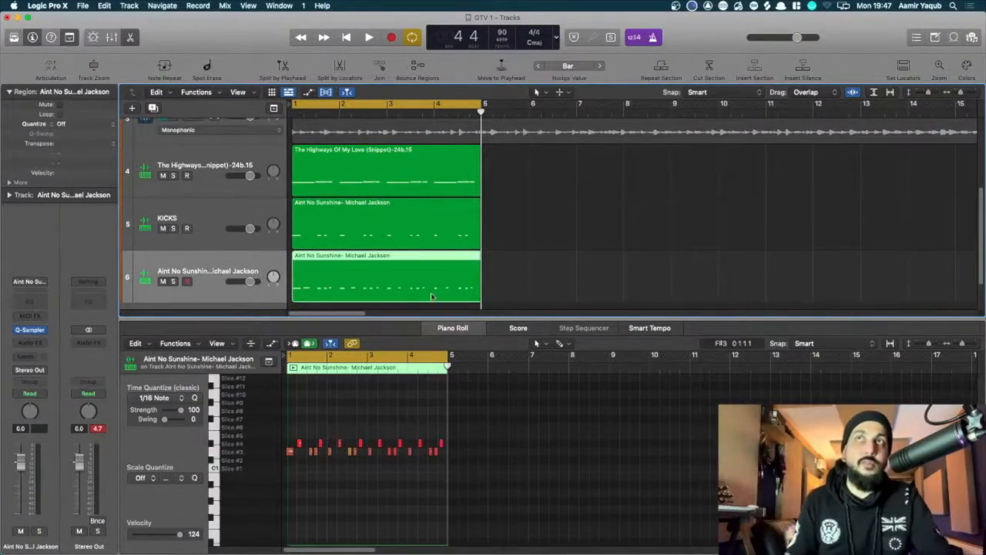
{"action": "key", "text": "e"}
{"action": "key", "text": "e"}
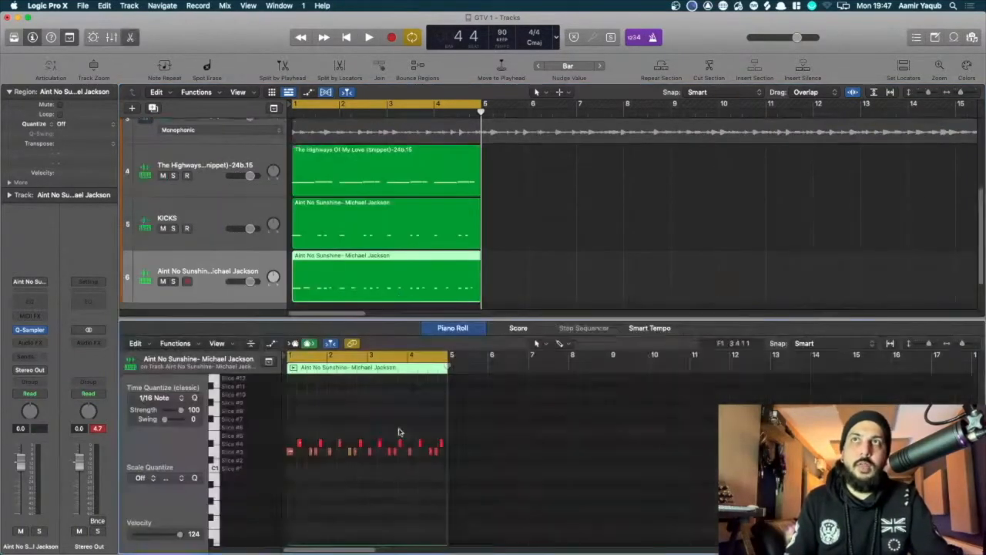
{"action": "left_click_drag", "start_coordinate": [468, 456], "coordinate": [274, 453]}
{"action": "key", "text": "Delete"}
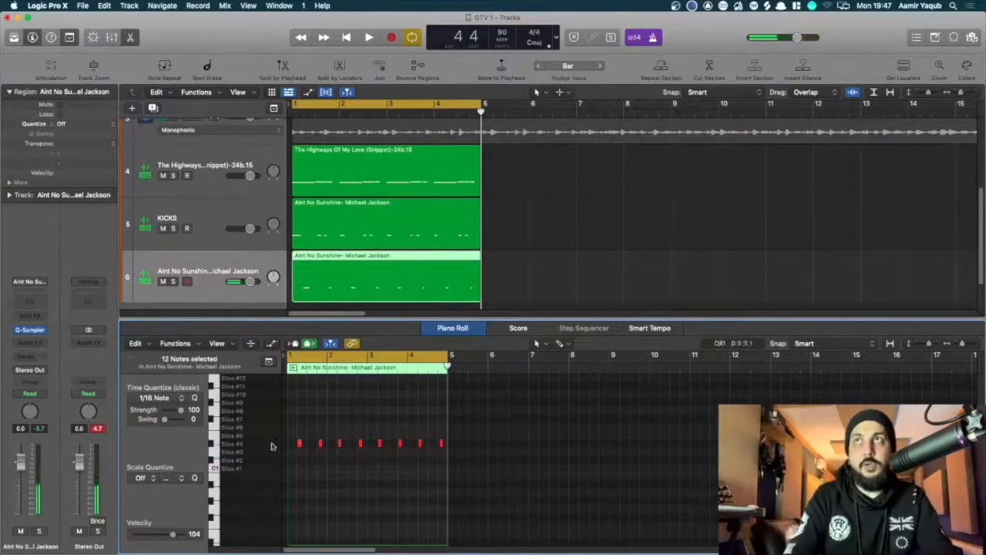
Rename track 6 as RIMS.
{"action": "double_click", "coordinate": [207, 271]}
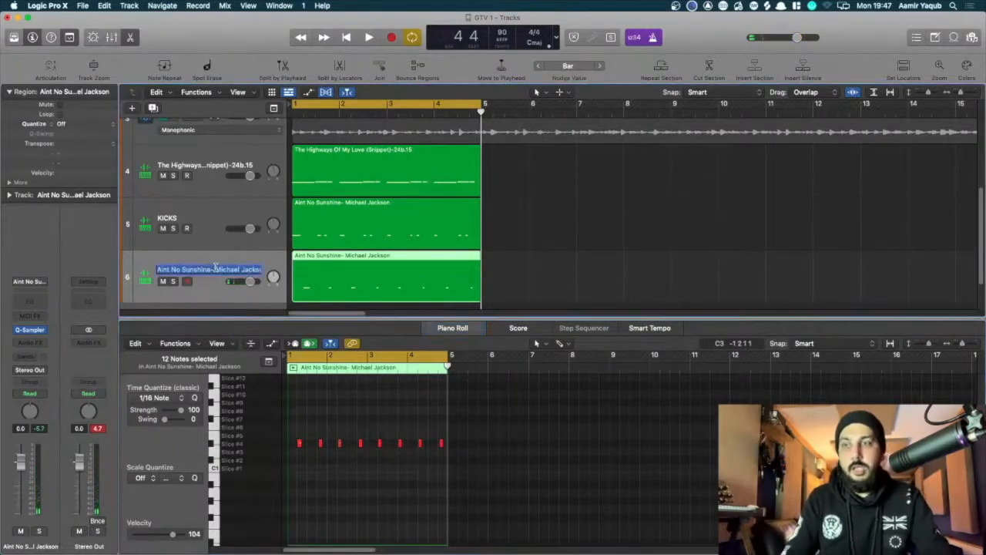
{"action": "type", "text": "RIMS"}
{"action": "key", "text": "Return"}
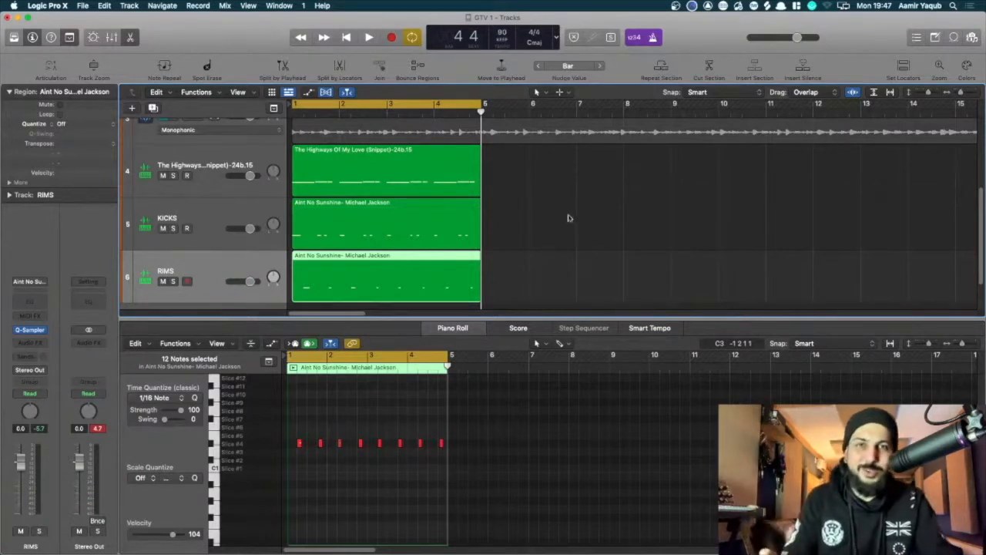
Open the KICKS and RIMS regions together in the Piano Roll and select all of their notes.
{"action": "left_click_drag", "start_coordinate": [562, 228], "coordinate": [410, 284]}
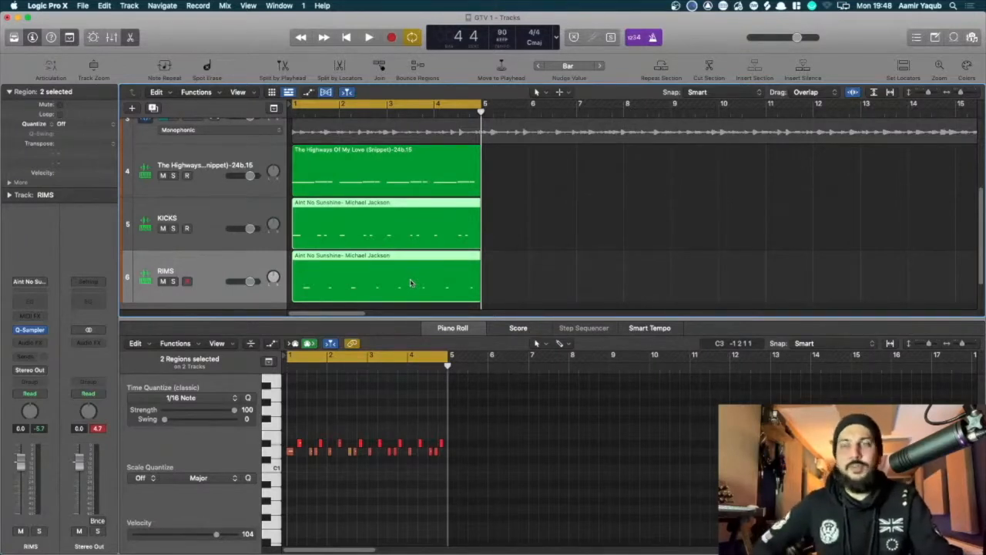
{"action": "key", "text": "e"}
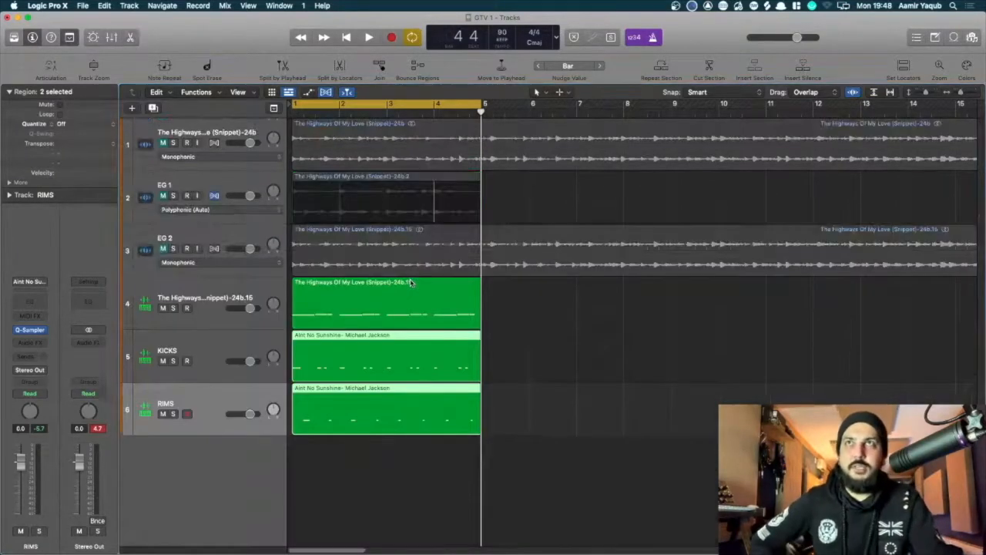
{"action": "key", "text": "e"}
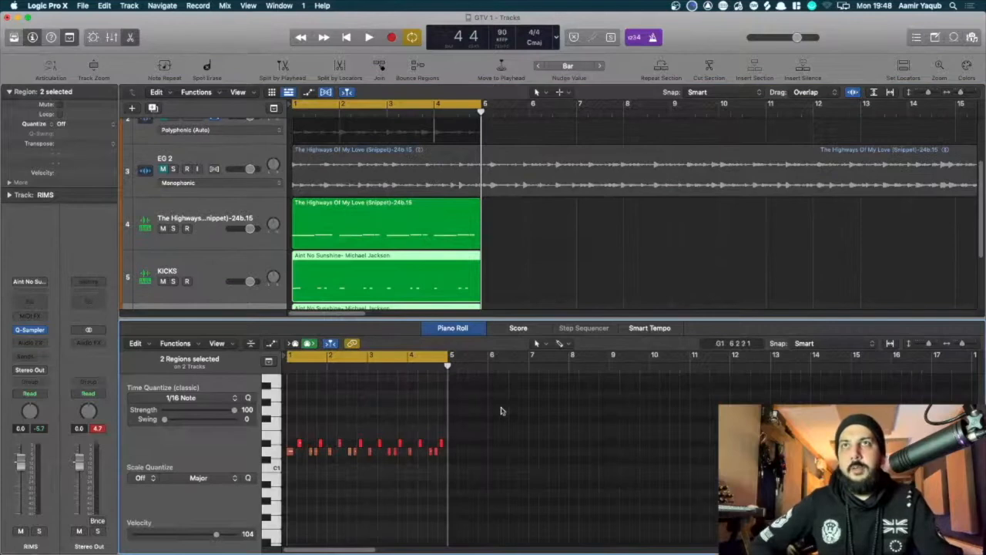
{"action": "key", "text": "super+a"}
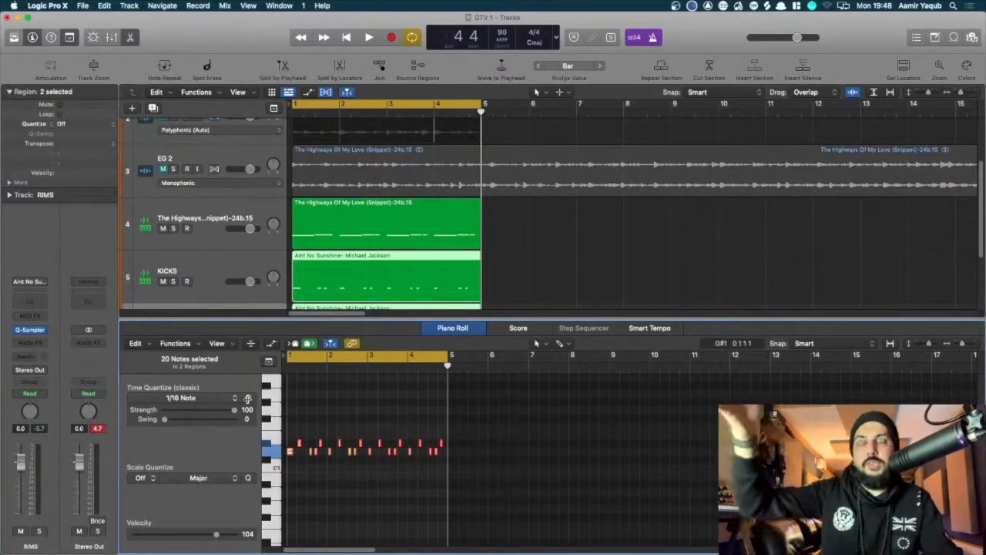
Quantize the selected kick and rim notes to 1/16 Note.
{"action": "key", "text": "super+Right"}
{"action": "key", "text": "super+Right"}
{"action": "key", "text": "super+Left"}
{"action": "key", "text": "super+Right"}
{"action": "key", "text": "super+Right"}
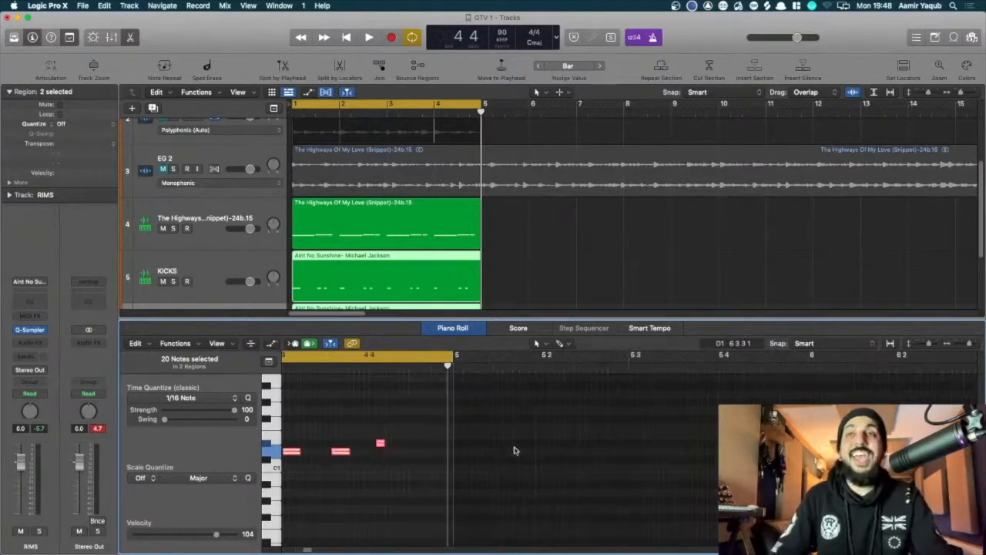
{"action": "scroll", "coordinate": [514, 450], "scroll_direction": "left", "scroll_amount": 10}
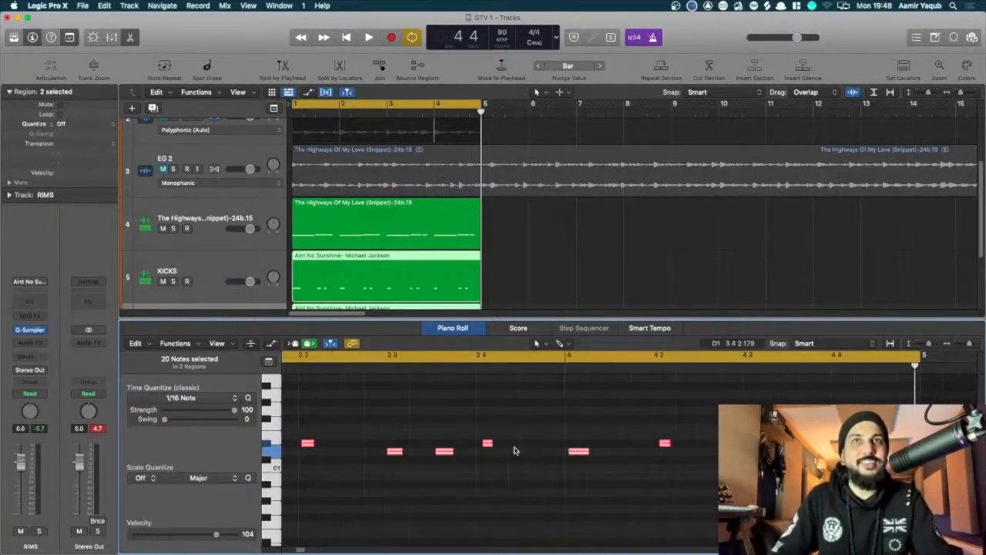
{"action": "scroll", "coordinate": [515, 450], "scroll_direction": "left", "scroll_amount": 5}
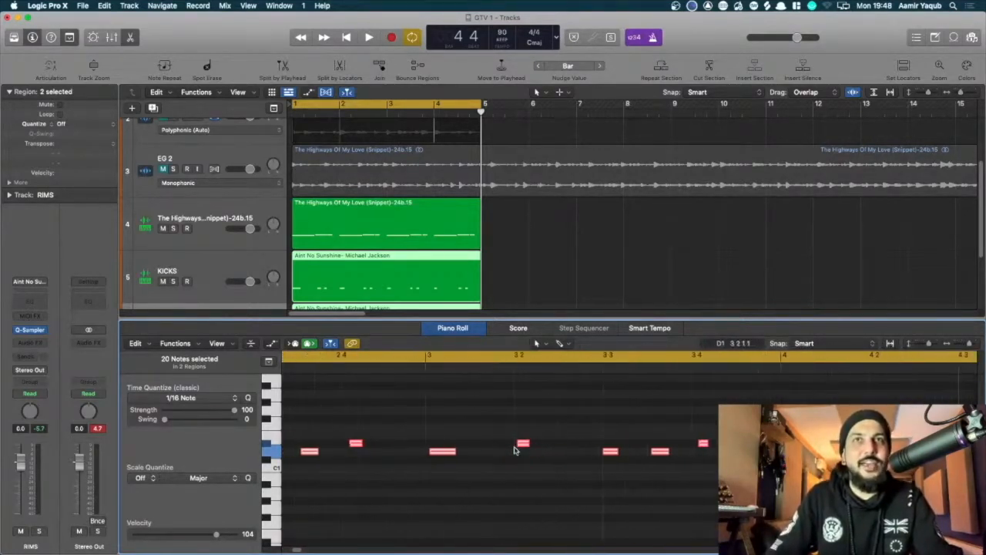
{"action": "left_click", "coordinate": [249, 397]}
{"action": "left_click", "coordinate": [385, 413]}
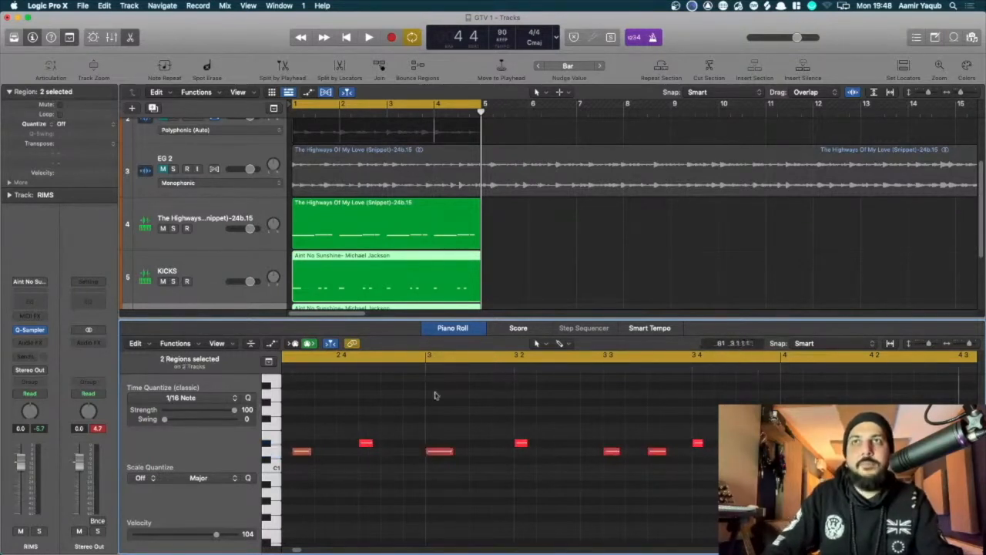
Play back the start of the loop to check the timing of the quantized kicks and rims.
{"action": "scroll", "coordinate": [545, 259], "scroll_direction": "down", "scroll_amount": 4}
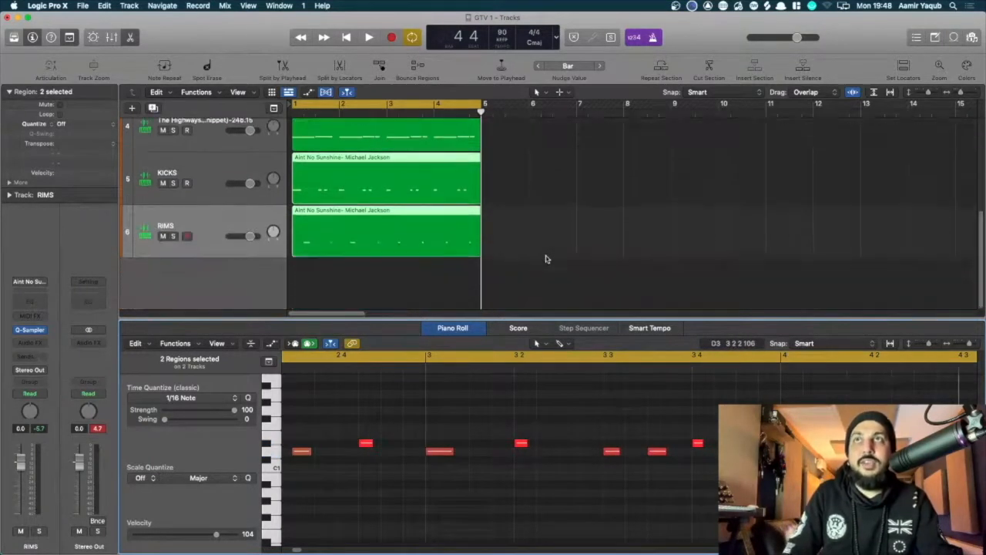
{"action": "key", "text": "space"}
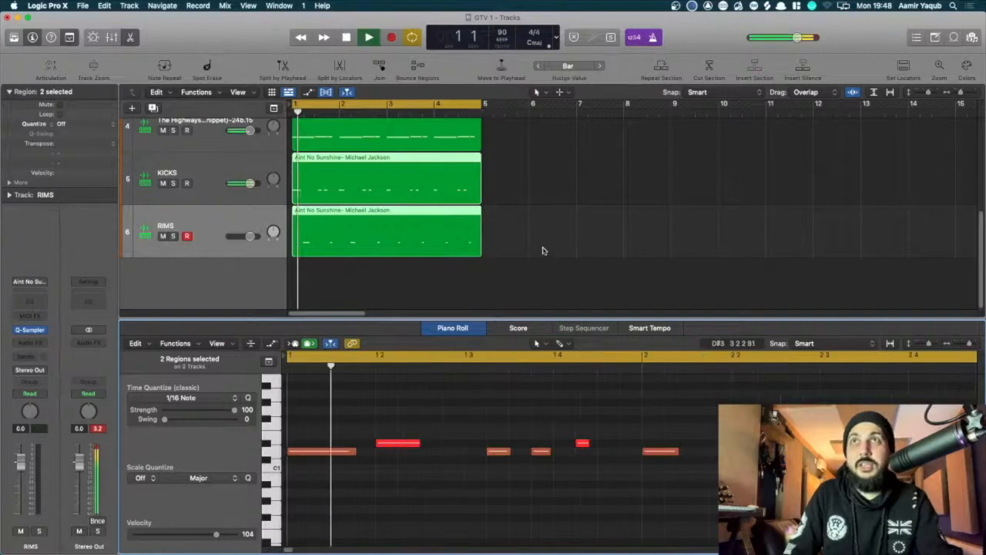
{"action": "key", "text": "space"}
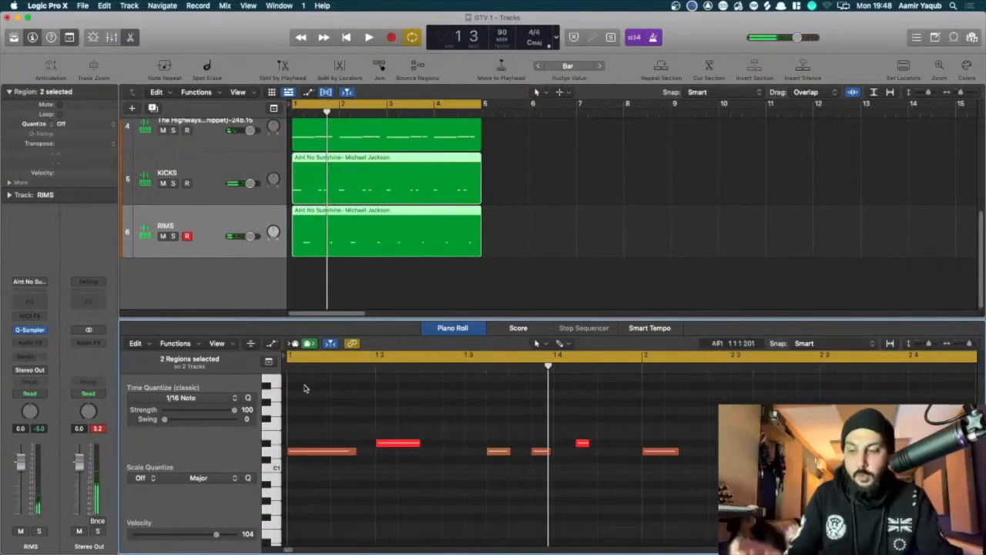
Quantize all kick and rim notes to 1/8 Note and play the four-bar loop from the start.
{"action": "key", "text": "super+a"}
{"action": "left_click", "coordinate": [227, 398]}
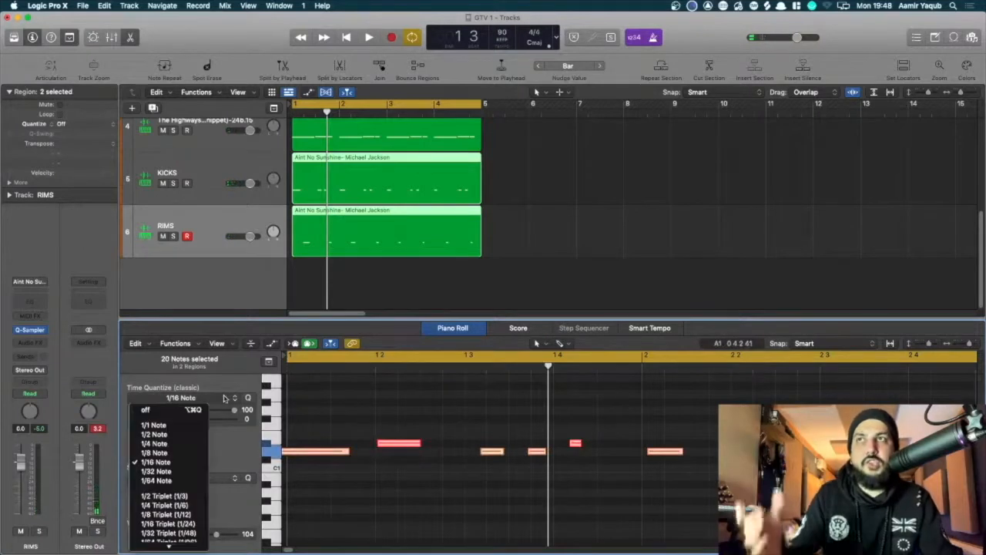
{"action": "left_click", "coordinate": [197, 454]}
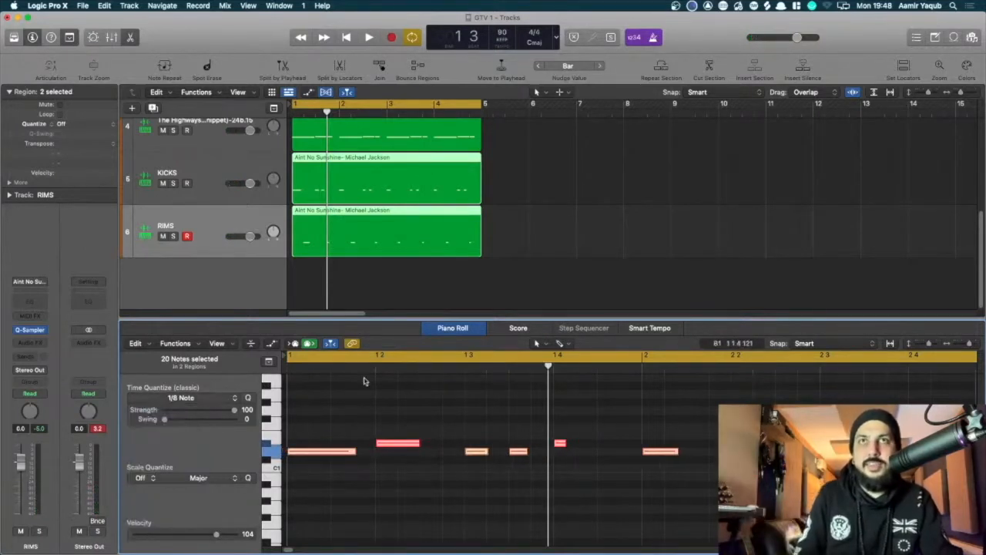
{"action": "key", "text": "Return"}
{"action": "key", "text": "space"}
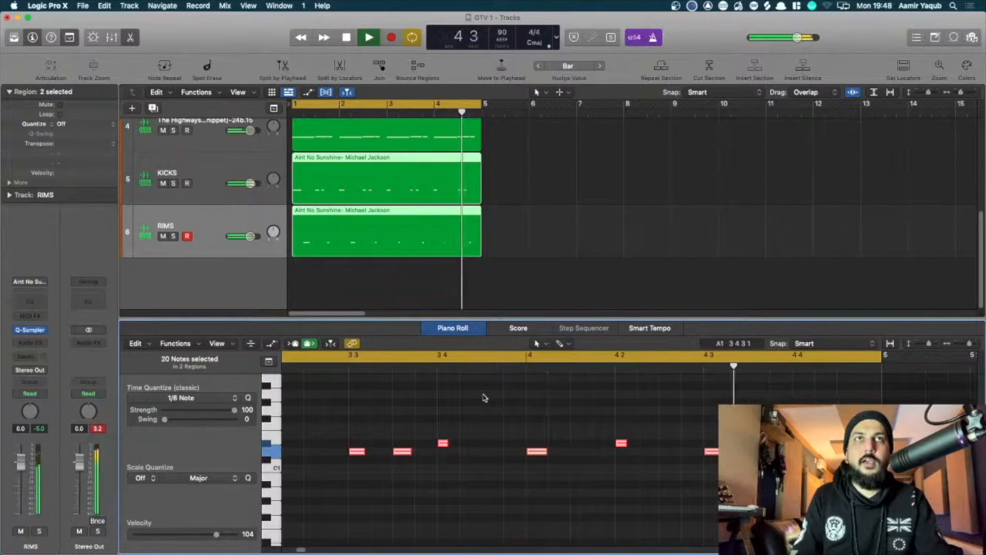
{"action": "key", "text": "space"}
Duplicate the RIMS track with its sampler settings as an empty track 7 and rename it HATS.
{"action": "left_click", "coordinate": [331, 284]}
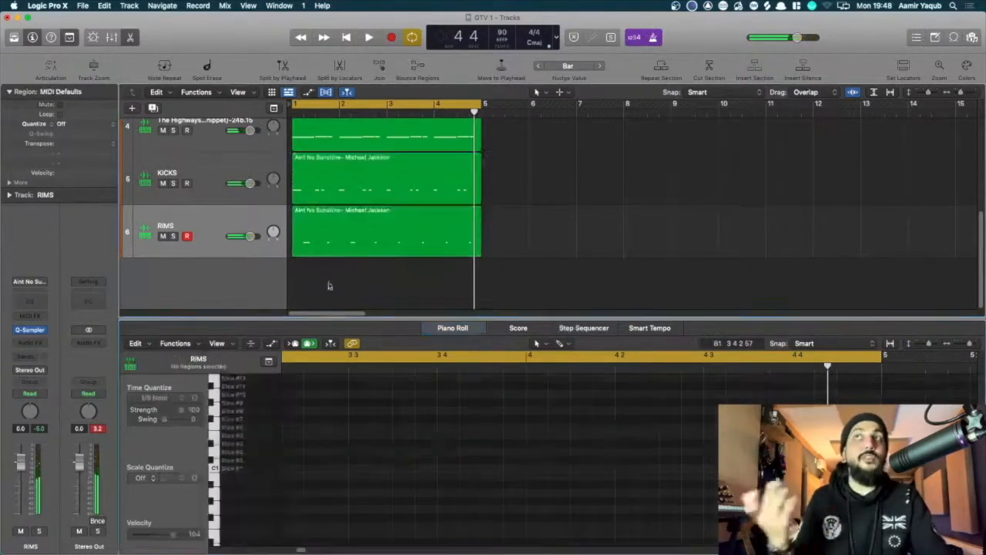
{"action": "left_click", "coordinate": [235, 224]}
{"action": "key", "text": "super+d"}
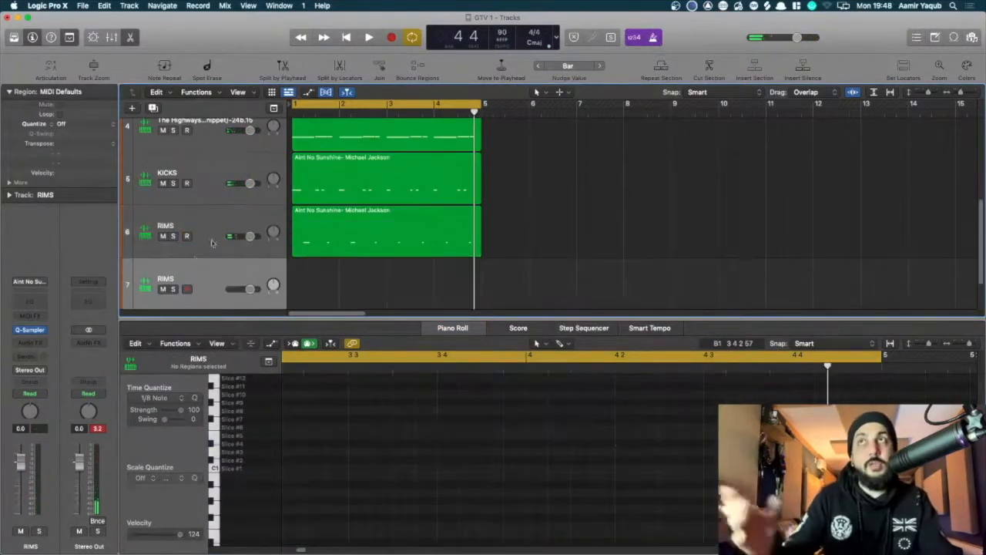
{"action": "left_click", "coordinate": [169, 283]}
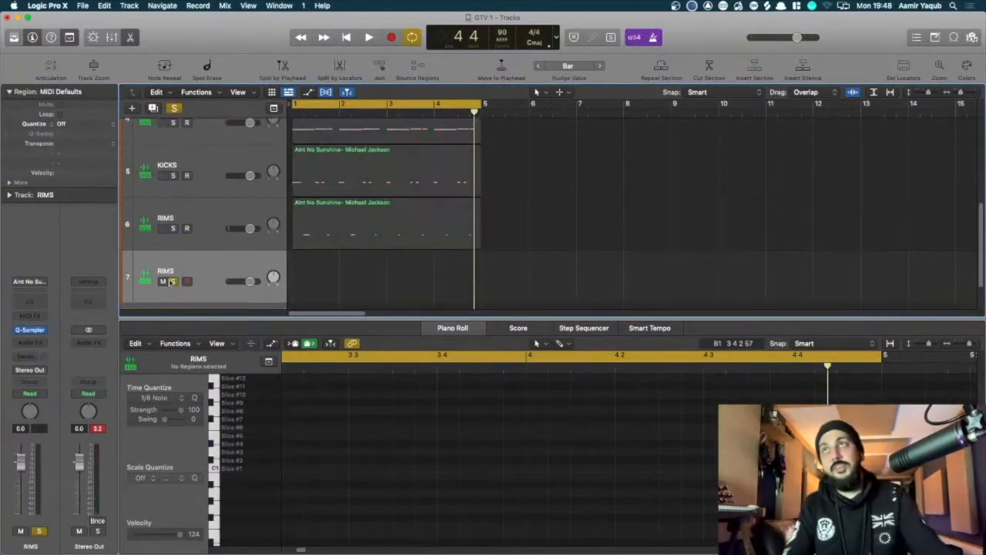
{"action": "double_click", "coordinate": [168, 277]}
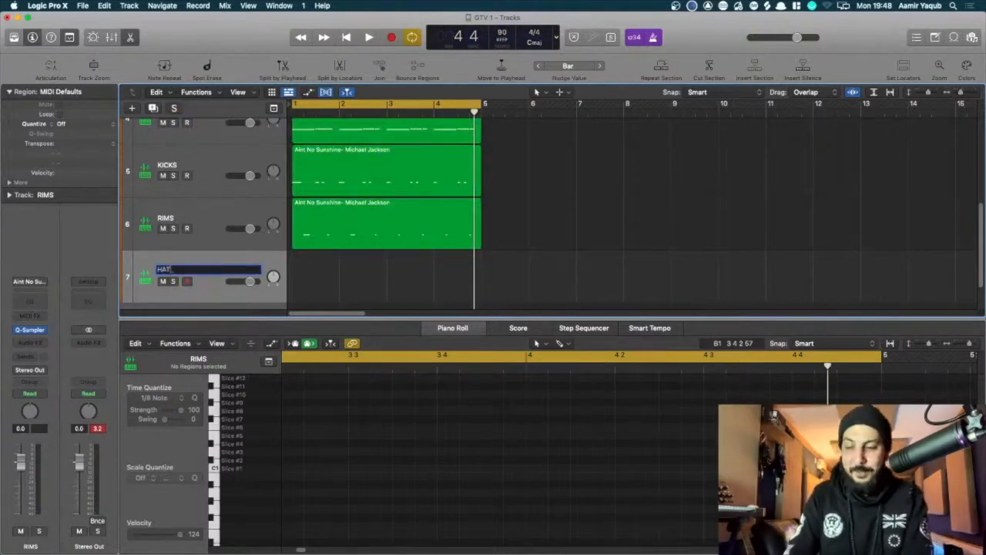
{"action": "key", "text": "Return"}
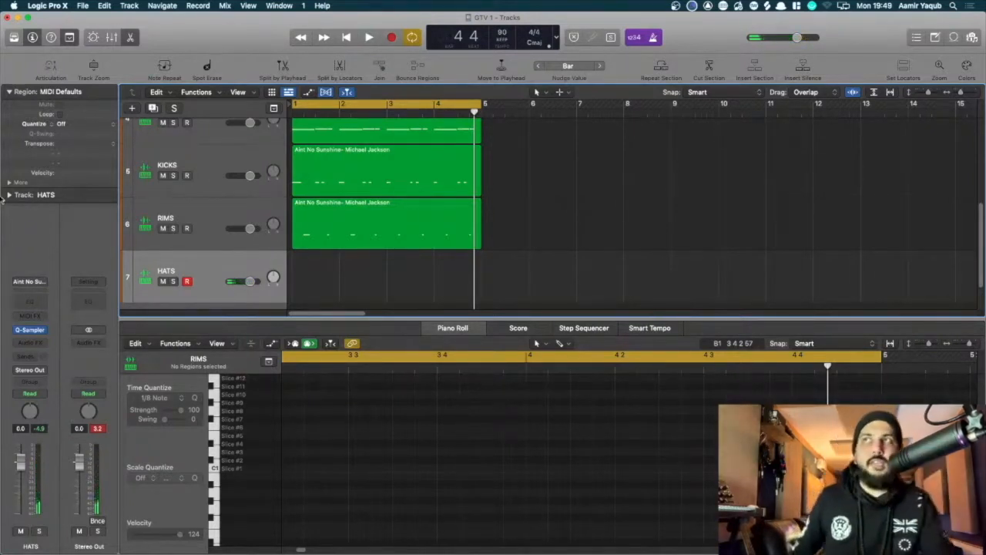
Add a Channel EQ to the HATS track with a low cut at 352 Hz and a 36 dB/Oct slope.
{"action": "left_click", "coordinate": [46, 303]}
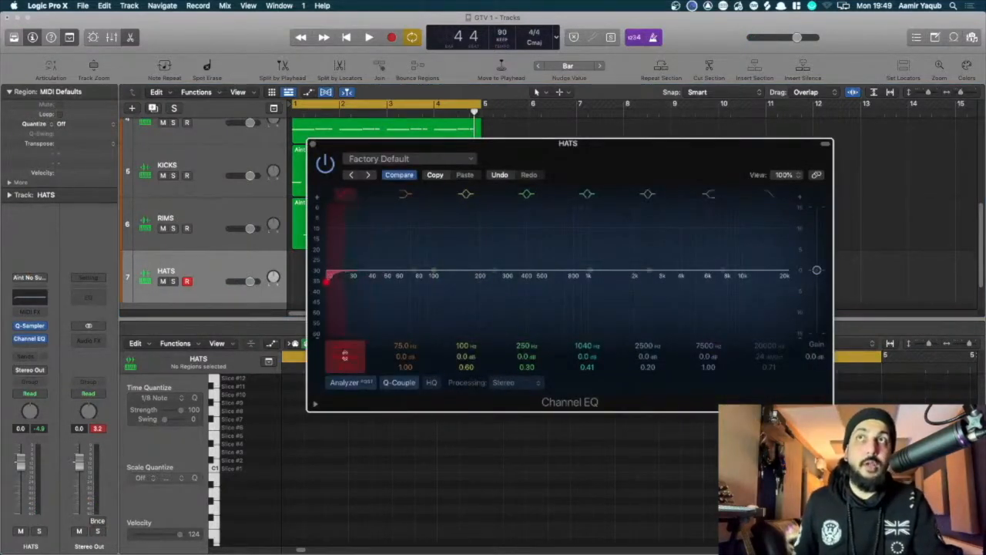
{"action": "left_click_drag", "start_coordinate": [345, 348], "coordinate": [344, 310]}
{"action": "left_click_drag", "start_coordinate": [344, 348], "coordinate": [344, 346]}
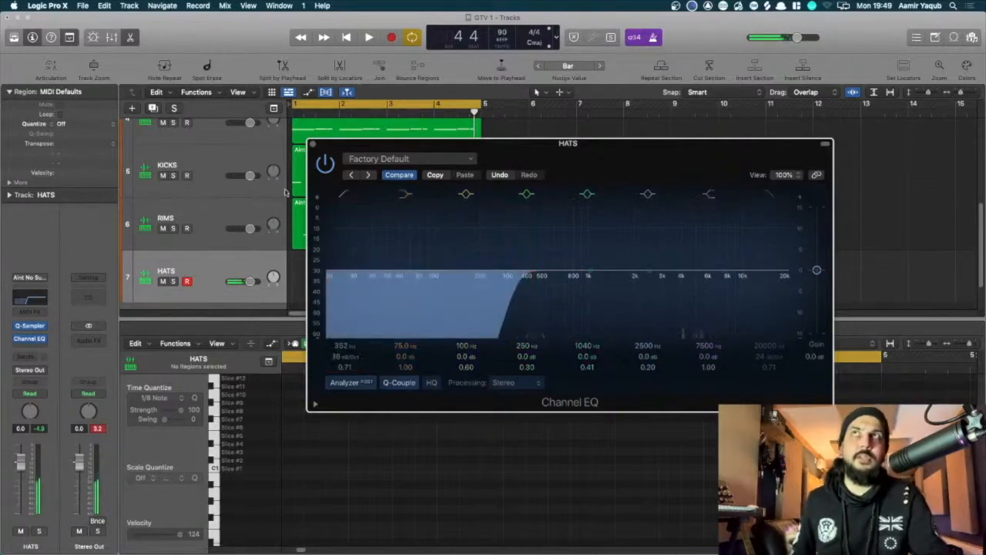
{"action": "left_click", "coordinate": [314, 145]}
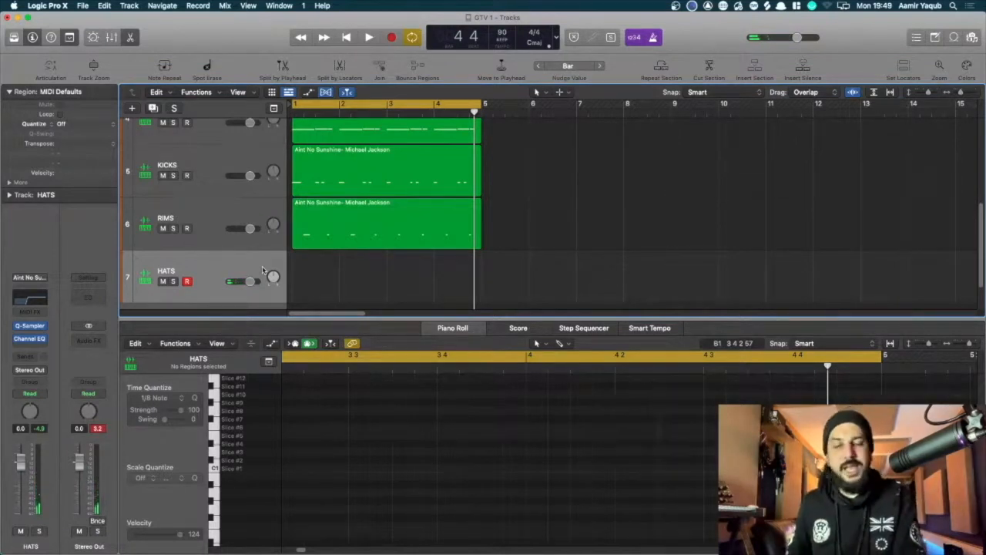
Record four bars of steady Slice #20 hits on the HATS track and quantize all the notes to 1/8 Note.
{"action": "key", "text": "r"}
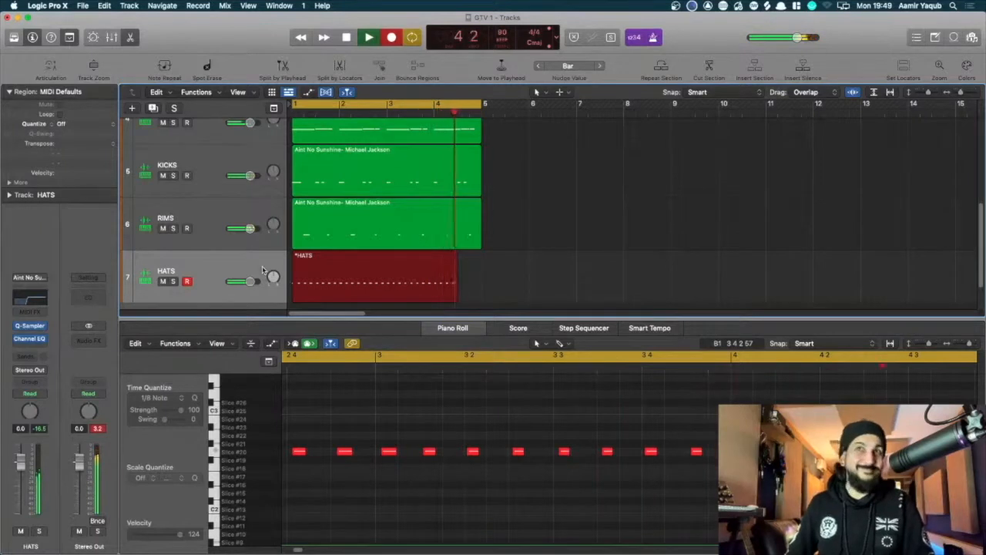
{"action": "key", "text": "space"}
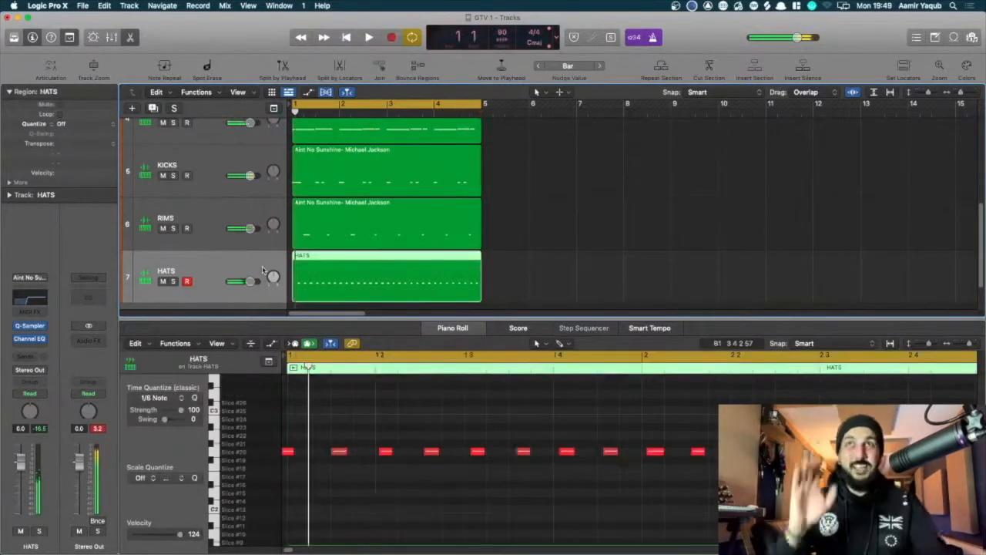
{"action": "left_click", "coordinate": [397, 410]}
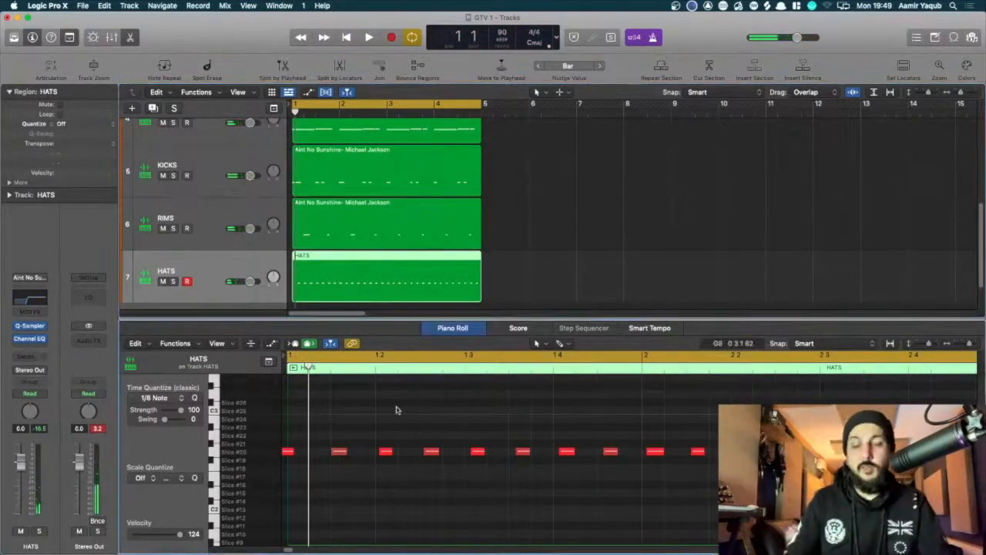
{"action": "key", "text": "super+a"}
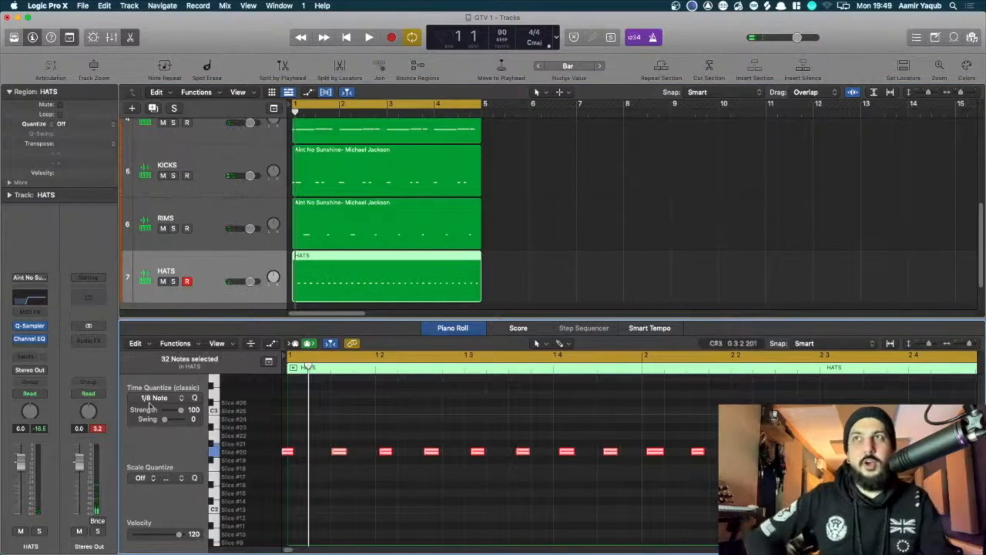
{"action": "left_click", "coordinate": [194, 398]}
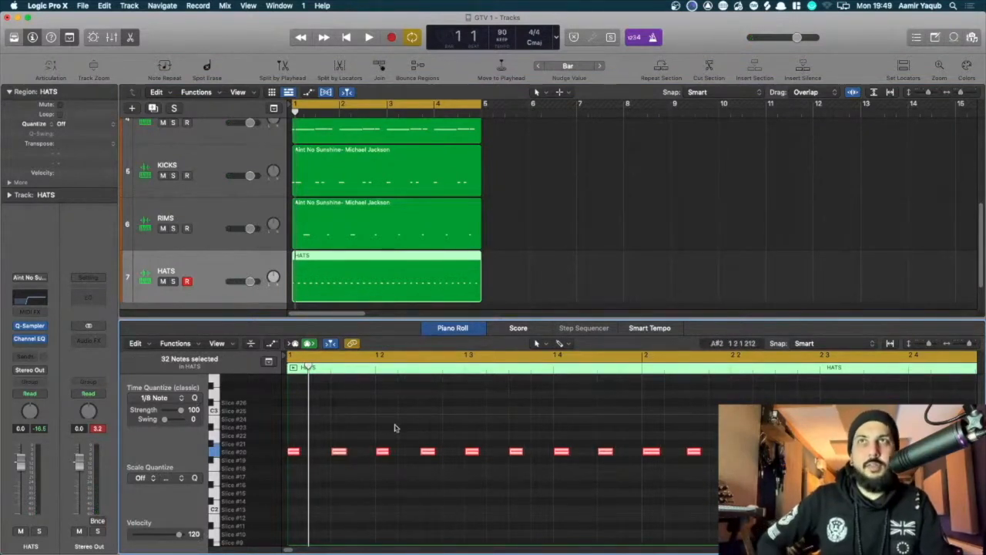